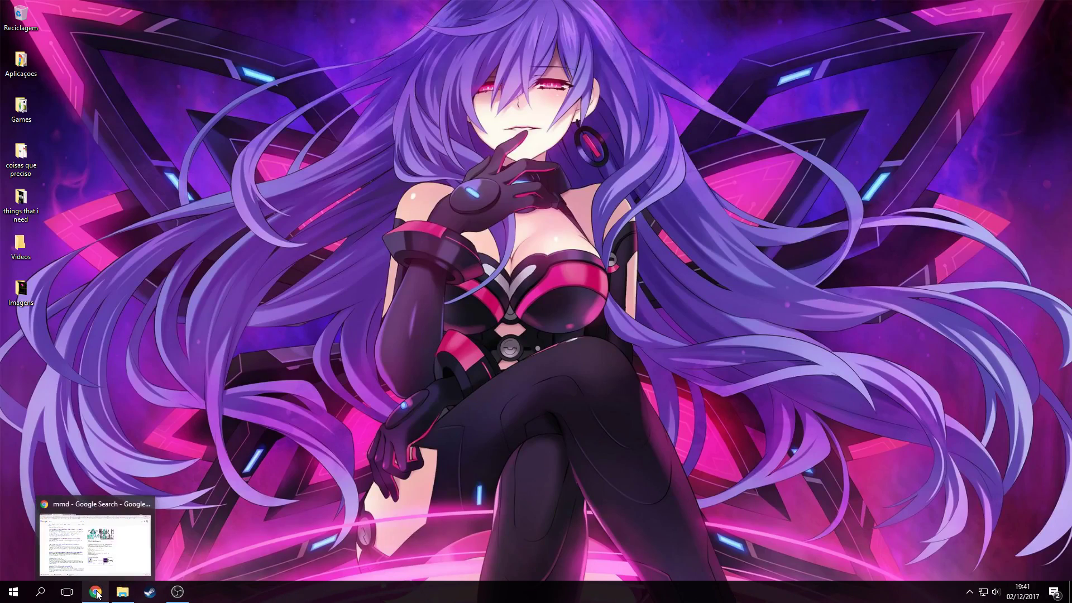
Bring back the 'mmd' Google results and open the 'DOWNLOADS - Learn MikuMikuDance' result.
left_click(97, 595)
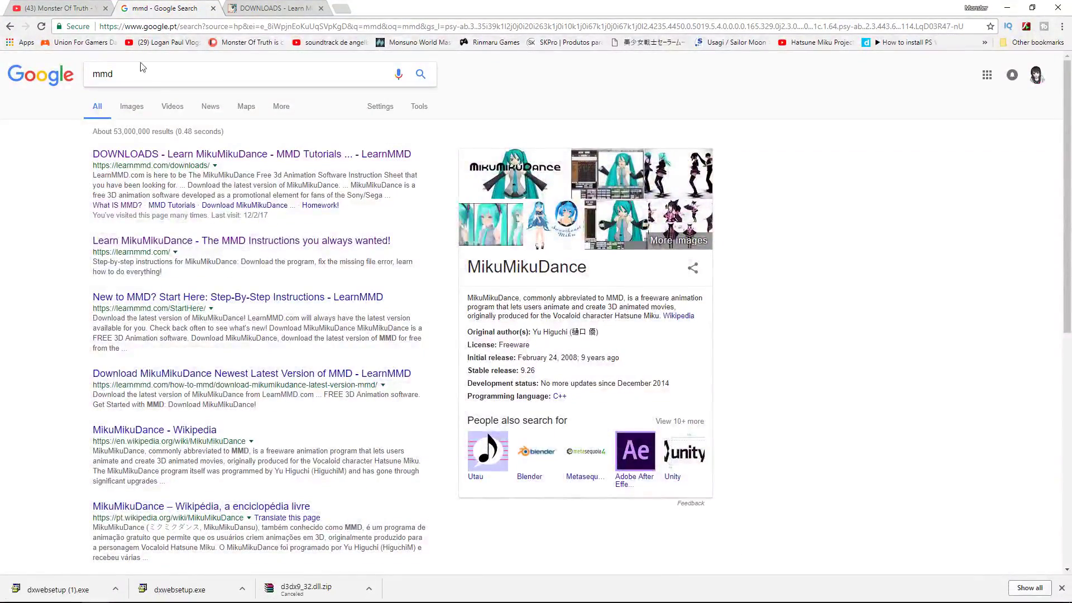
middle_click(53, 79)
left_click(259, 8)
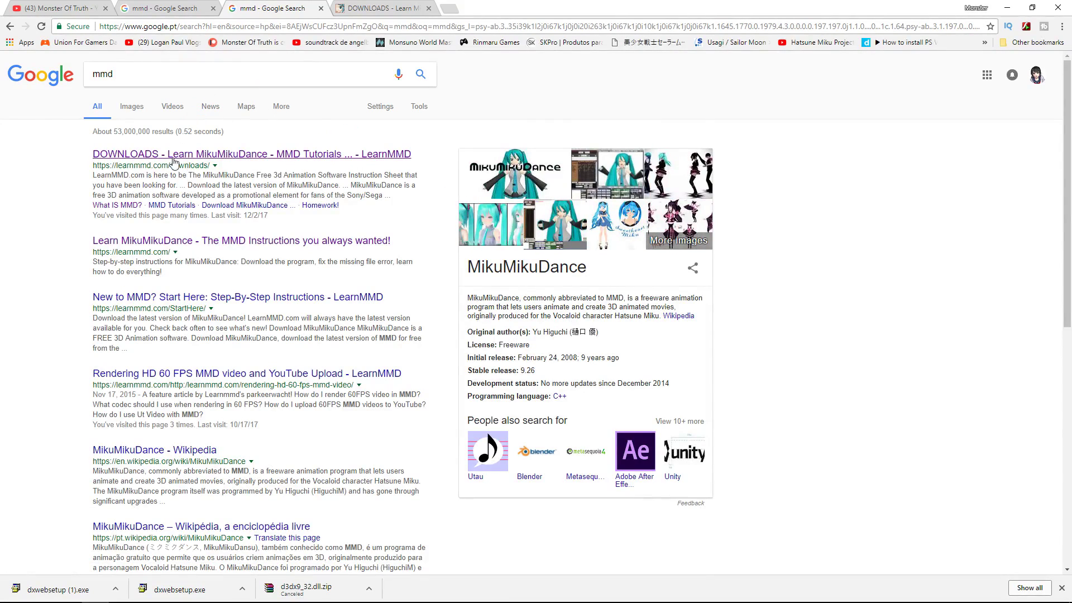
left_click(139, 158)
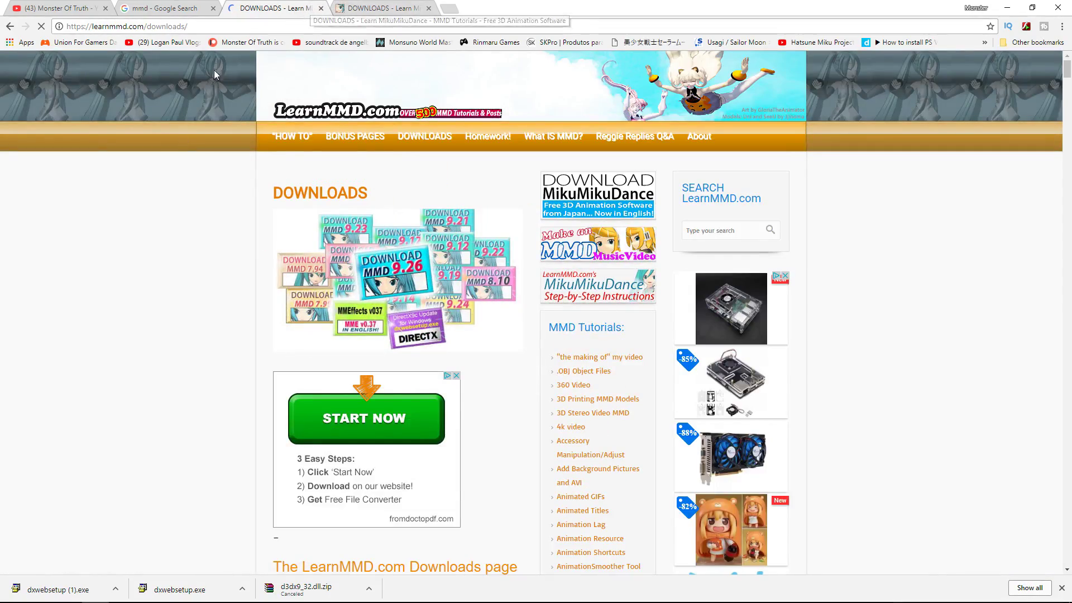
Scroll the LearnMMD Downloads page to the 'Download the Latest Version… MMD 9.26' buttons.
mouse_move(333, 243)
scroll(385, 335, "down", 8)
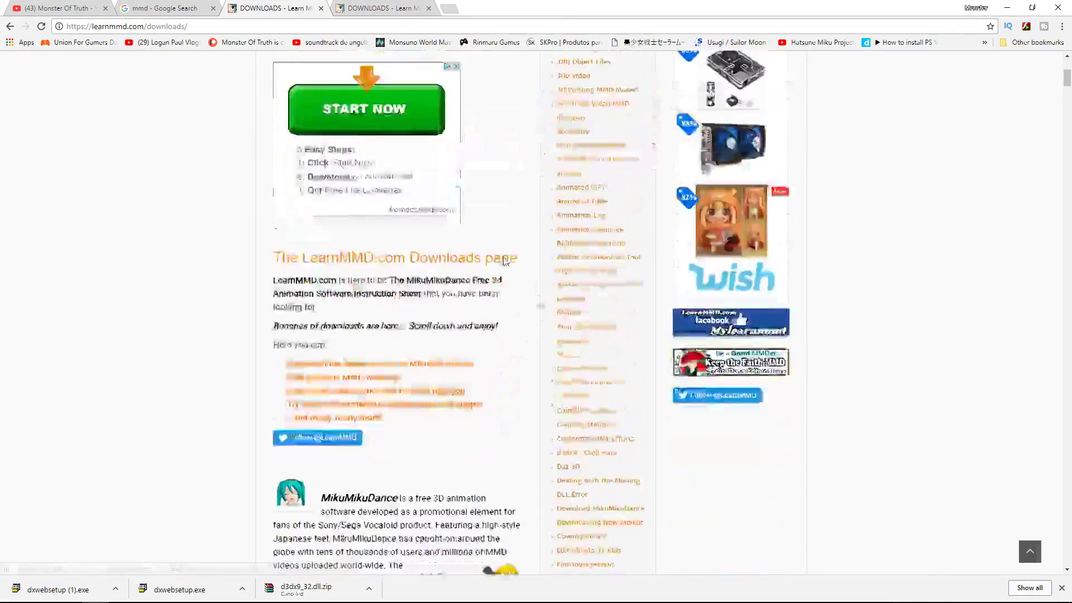
scroll(384, 334, "down", 20)
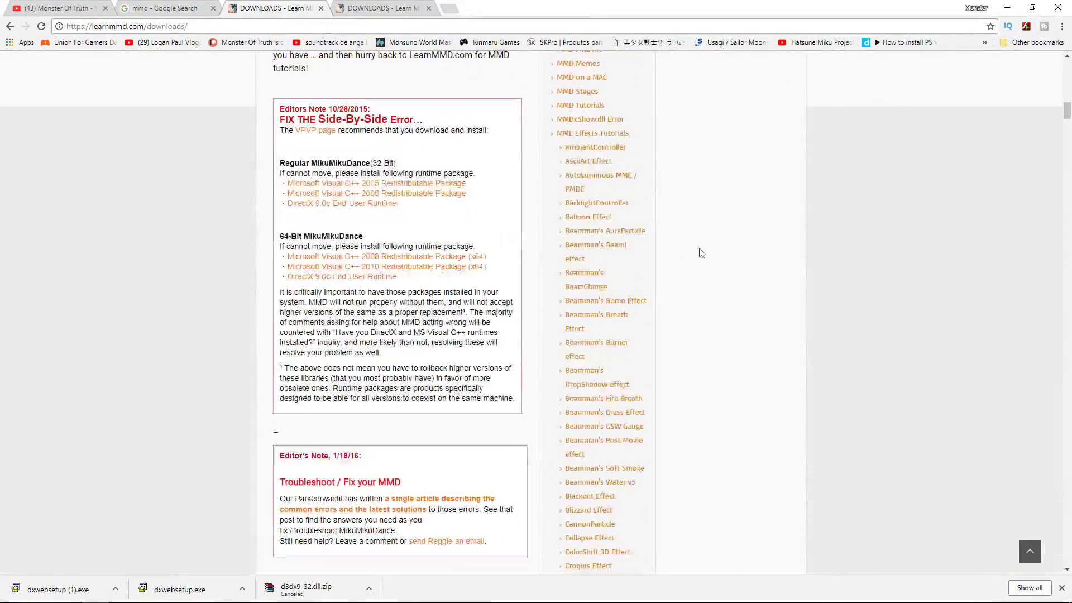
scroll(360, 335, "up", 3)
scroll(373, 276, "down", 8)
scroll(373, 275, "down", 7)
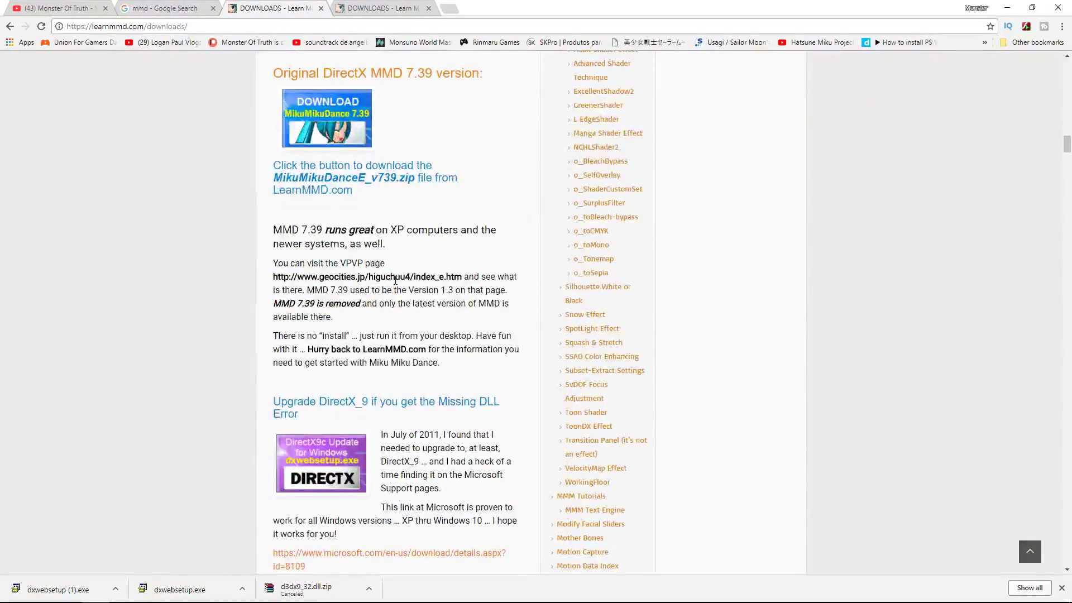
scroll(397, 280, "down", 2)
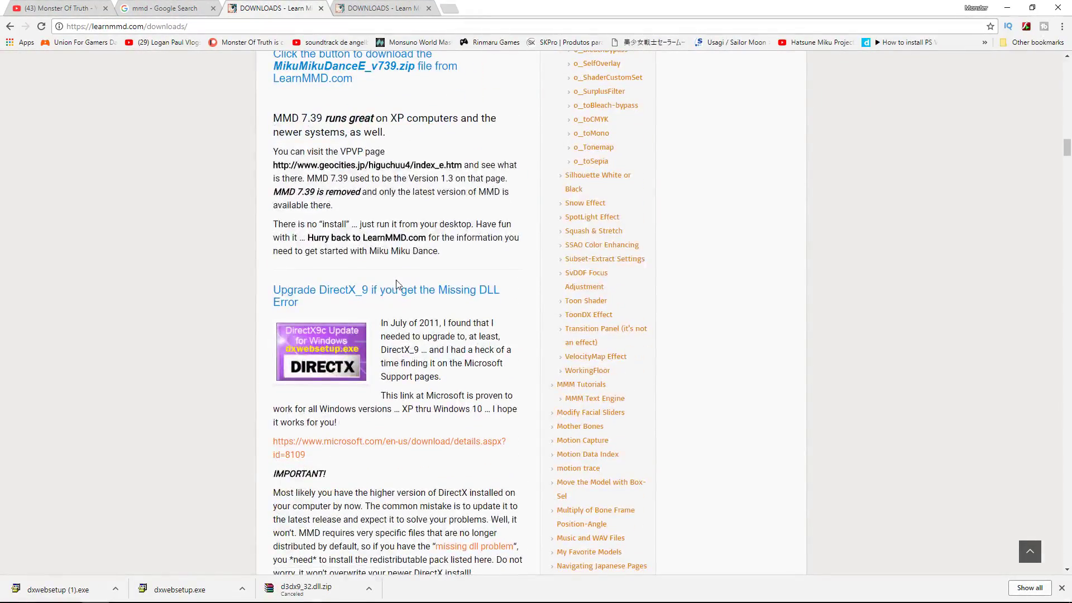
scroll(449, 256, "down", 1)
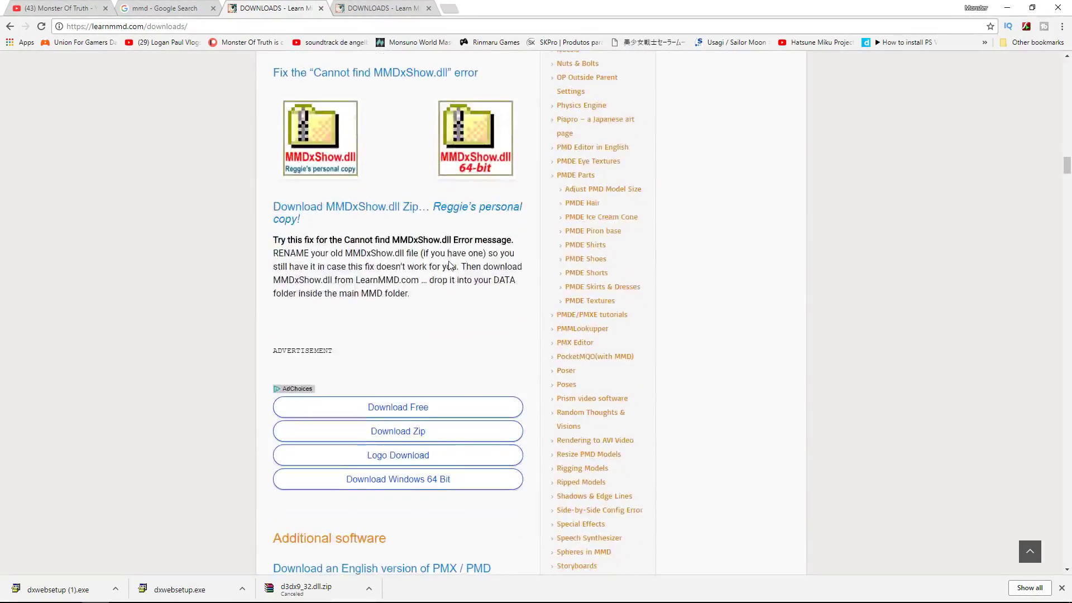
scroll(329, 219, "up", 4)
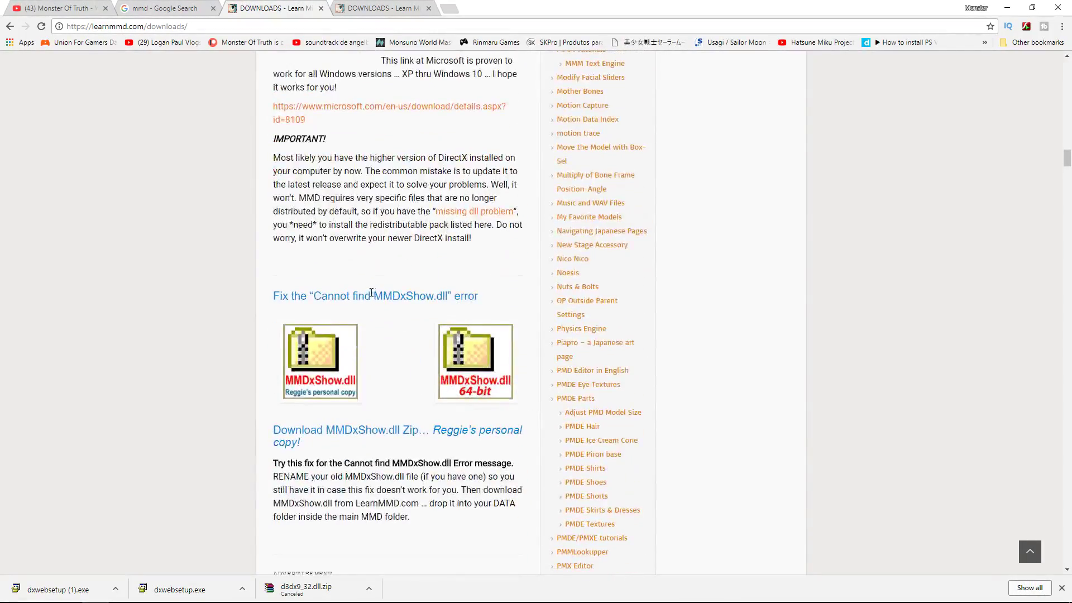
scroll(469, 383, "down", 8)
scroll(577, 412, "up", 11)
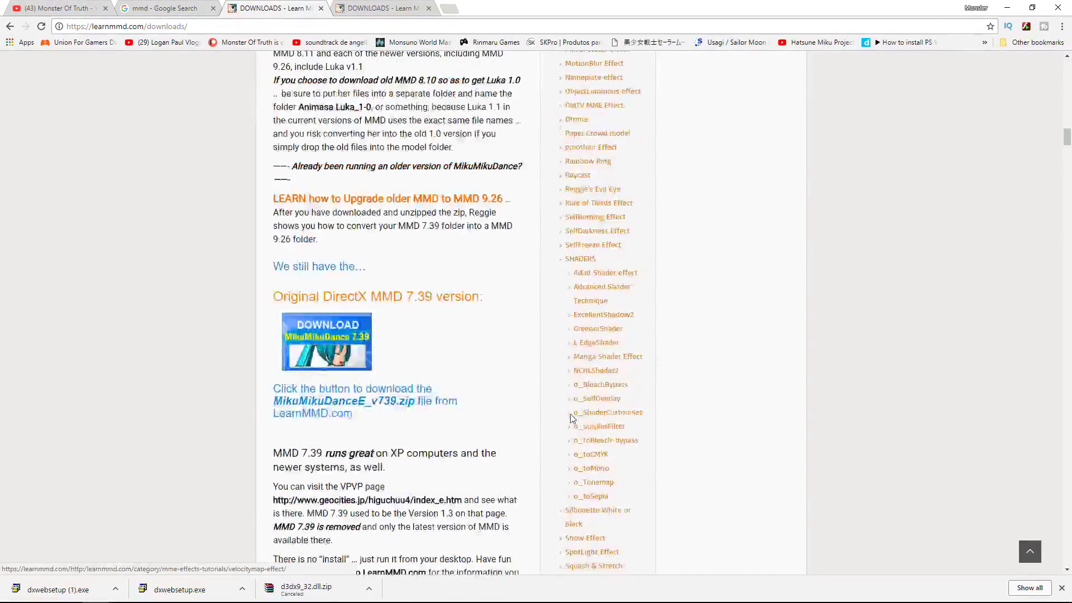
scroll(642, 505, "up", 20)
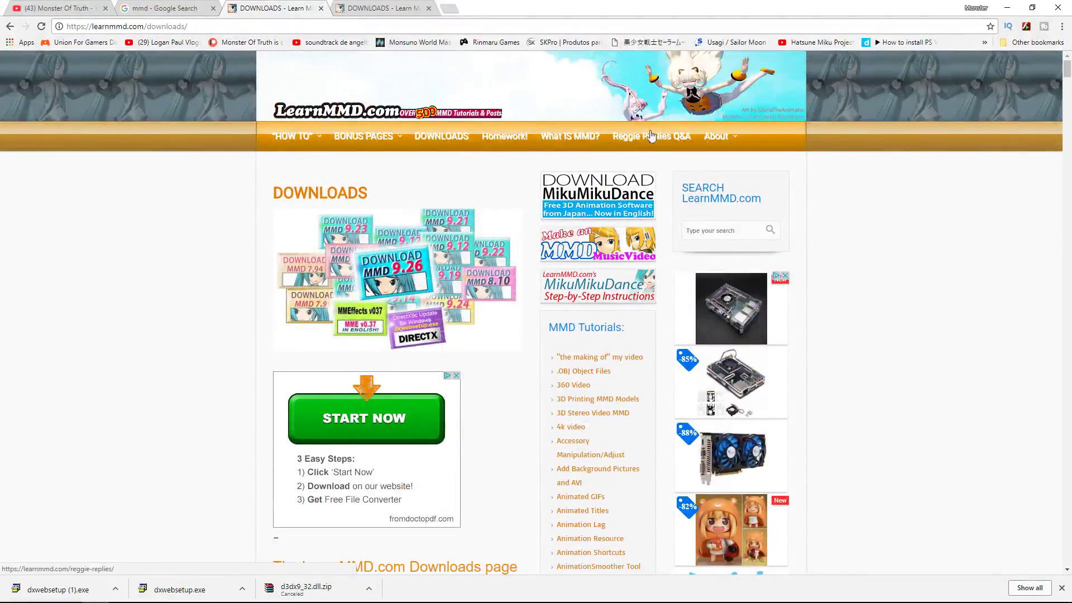
scroll(664, 140, "down", 10)
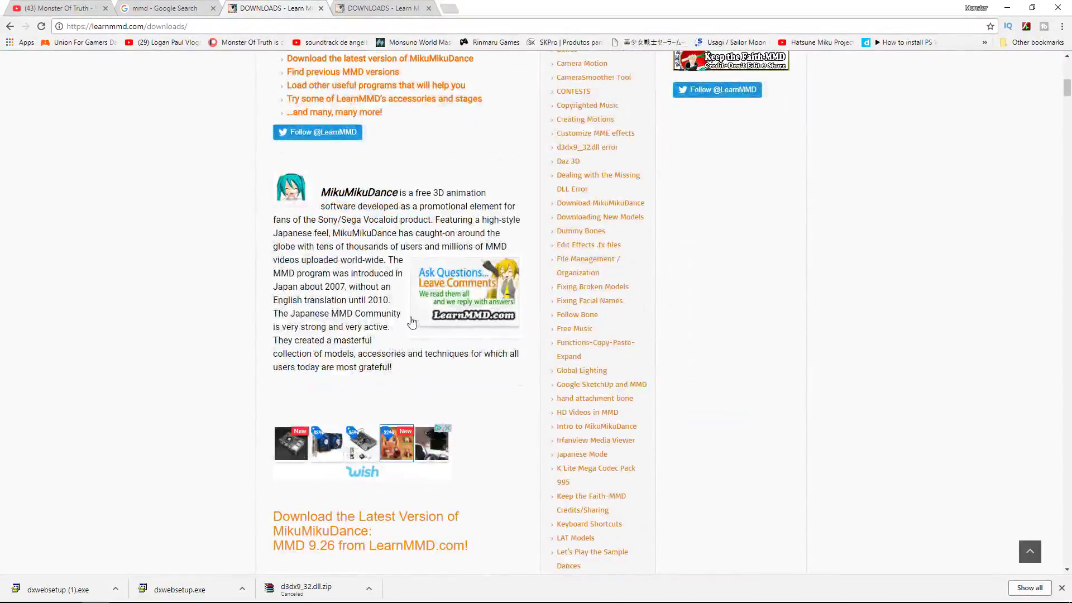
scroll(388, 300, "down", 6)
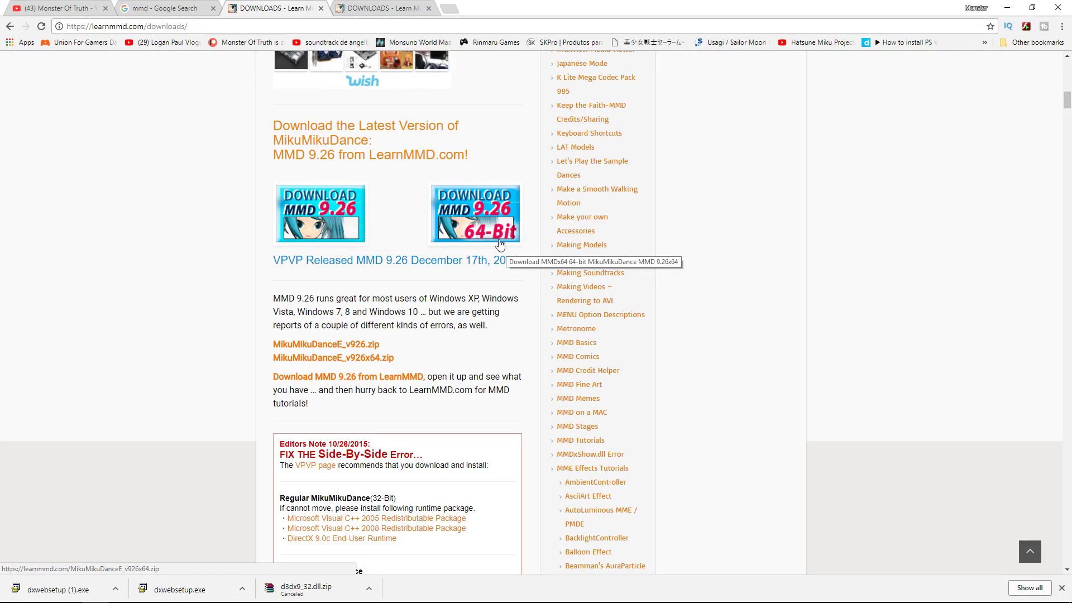
left_click(516, 246)
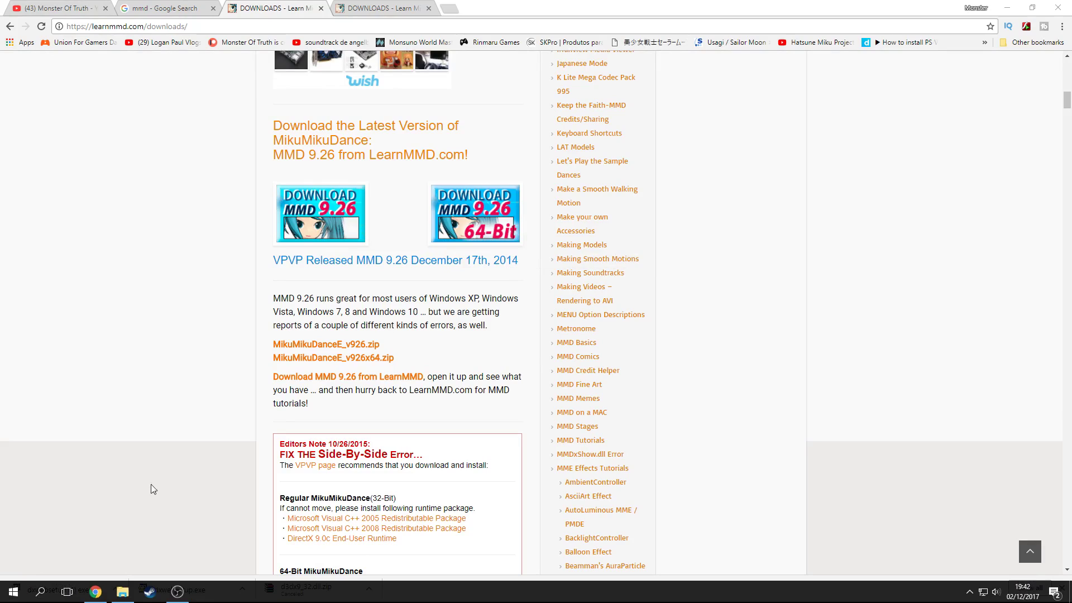
left_click(120, 593)
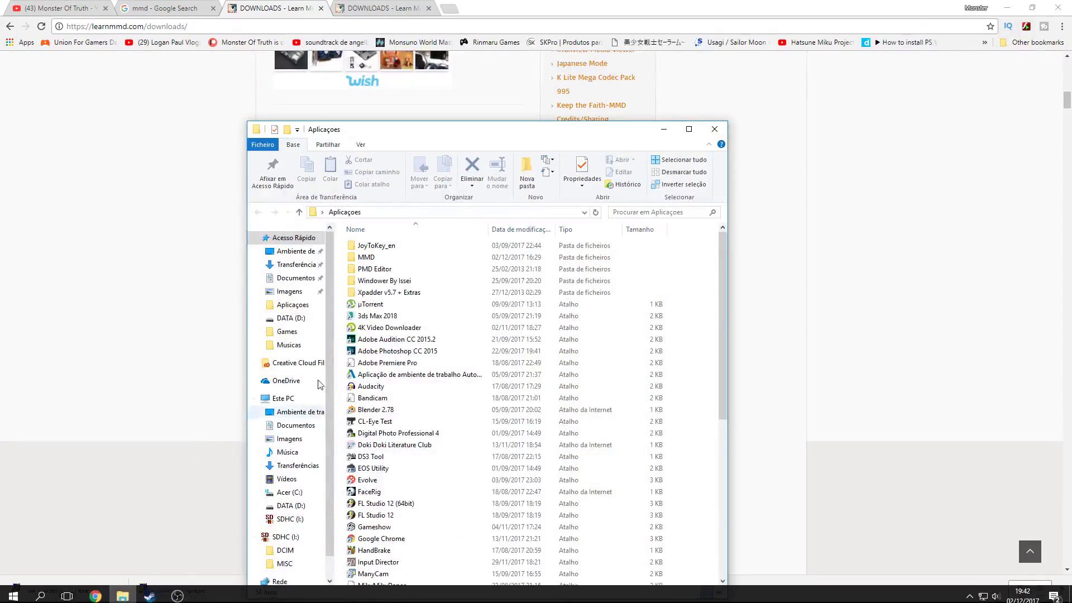
left_click_drag(360, 131, 430, 50)
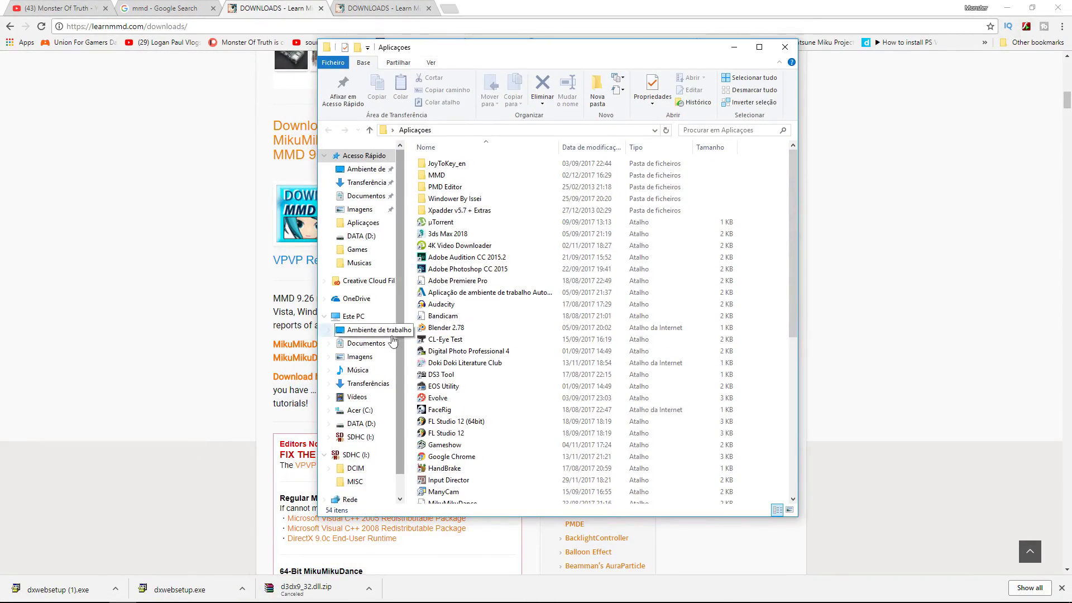
left_click(354, 316)
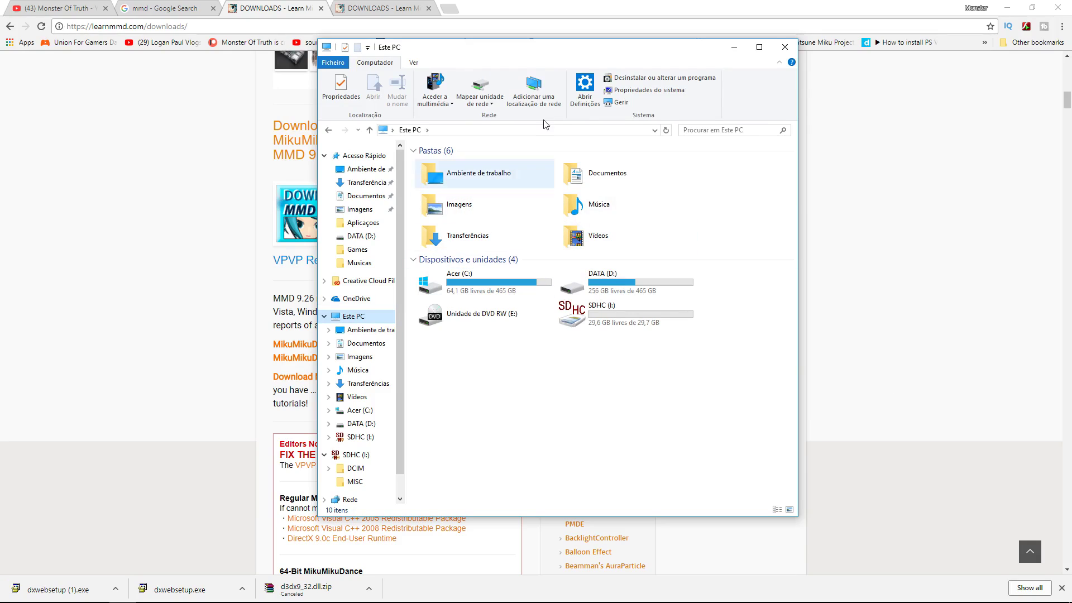
right_click(565, 373)
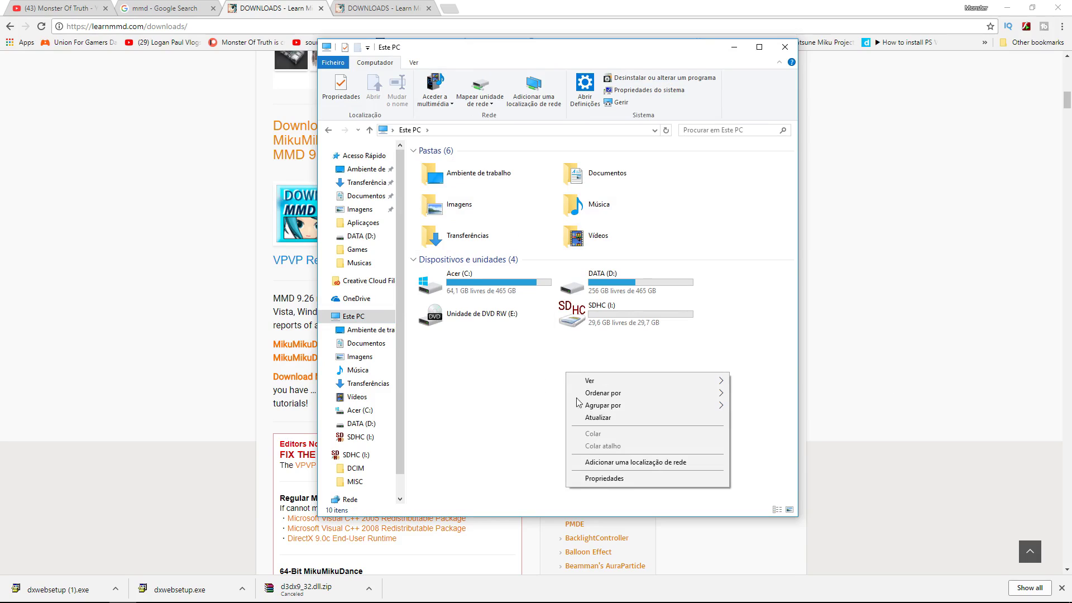
left_click(604, 478)
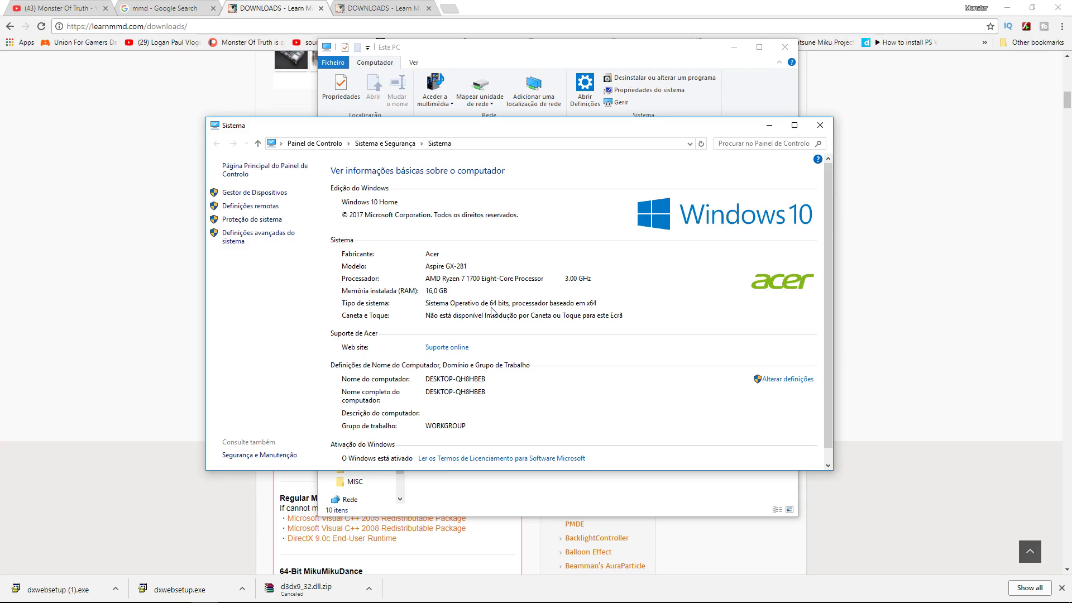
left_click(169, 281)
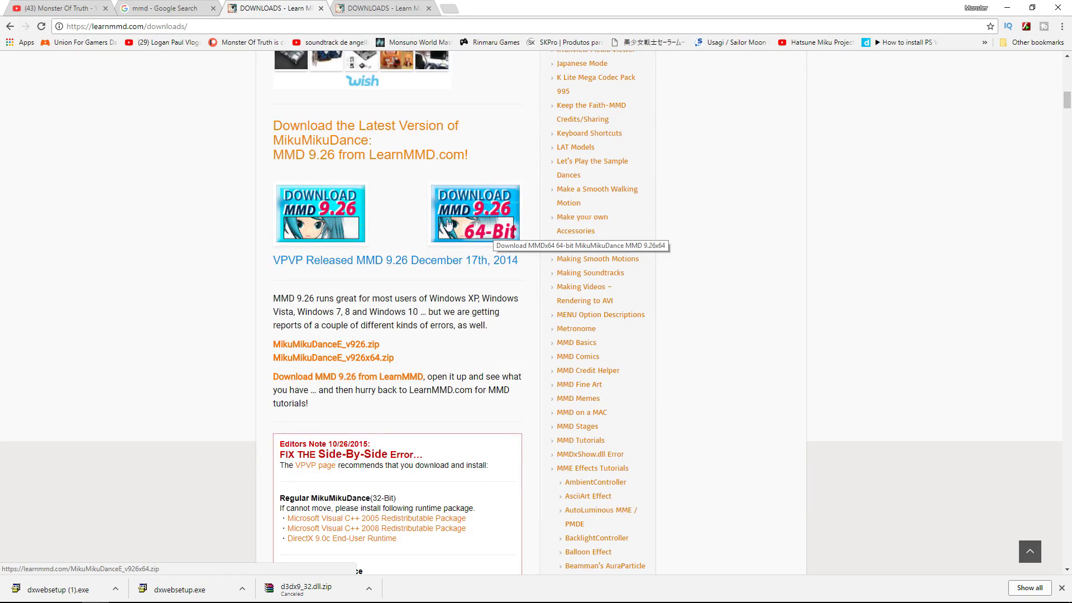
Download the 64-bit MMD 9.26 zip, then search Google for 'winrar'.
left_click(475, 215)
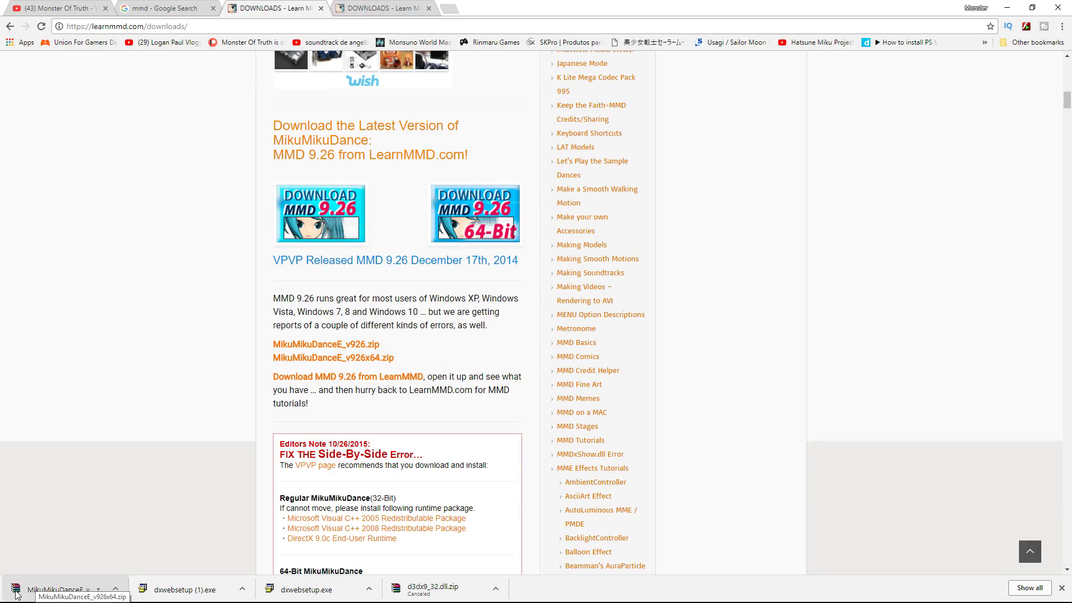
left_click(449, 8)
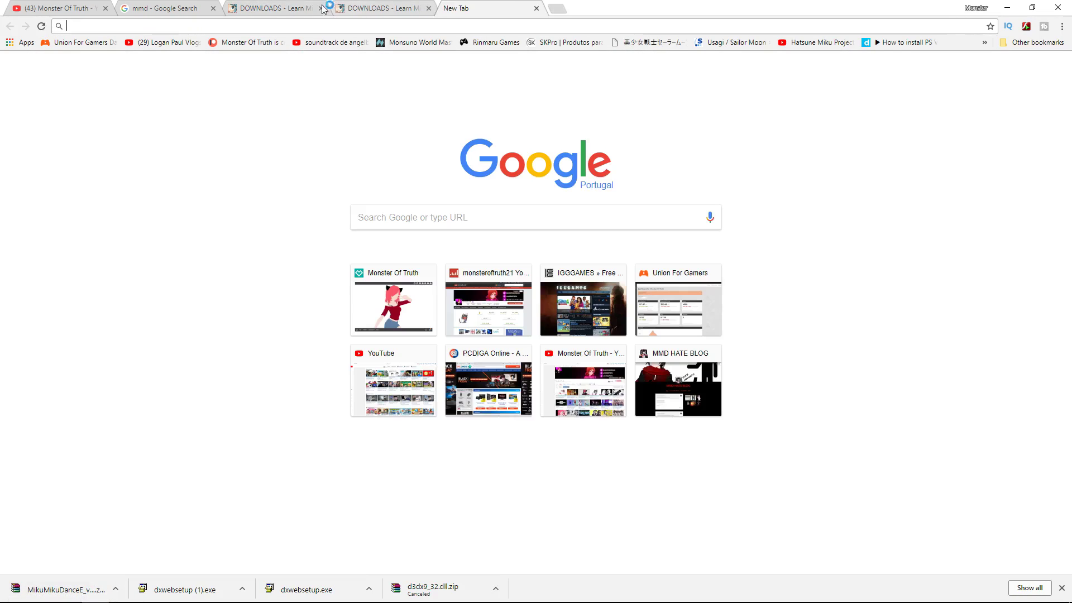
left_click(185, 16)
left_click(262, 78)
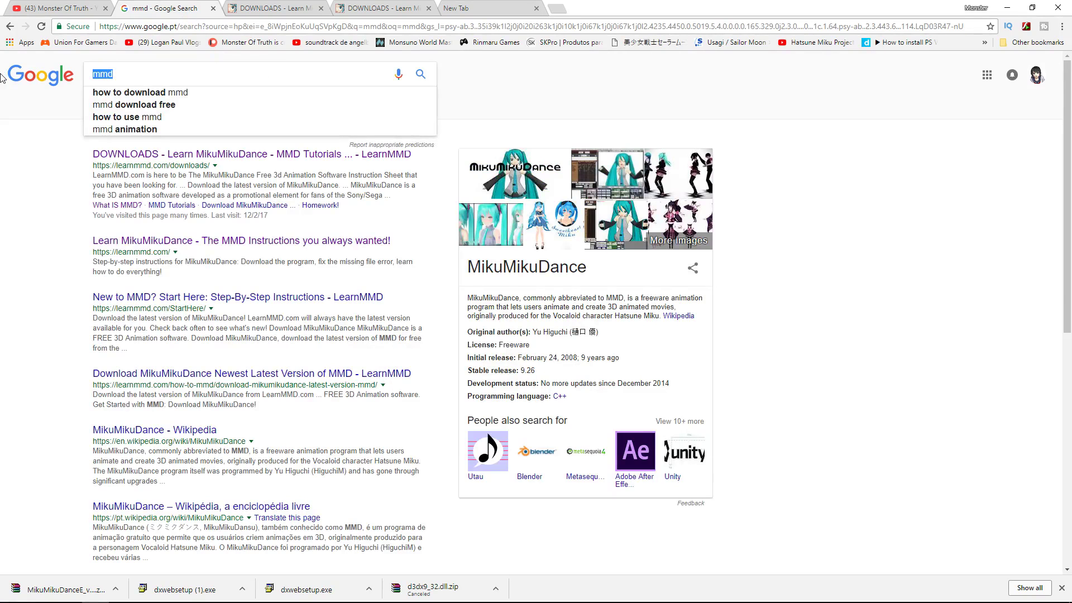
type("winrar")
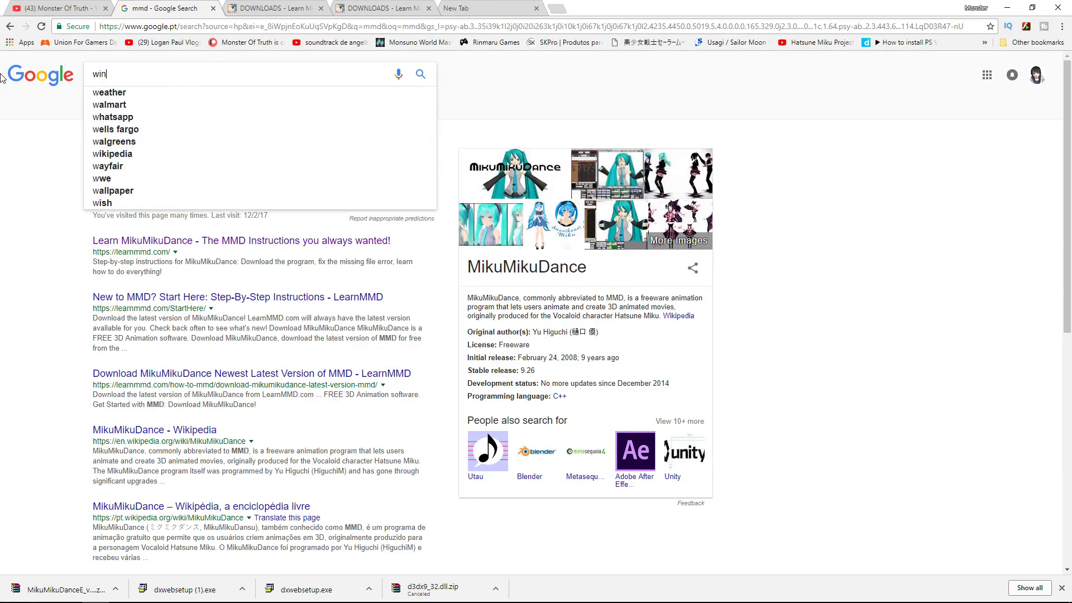
key("Return")
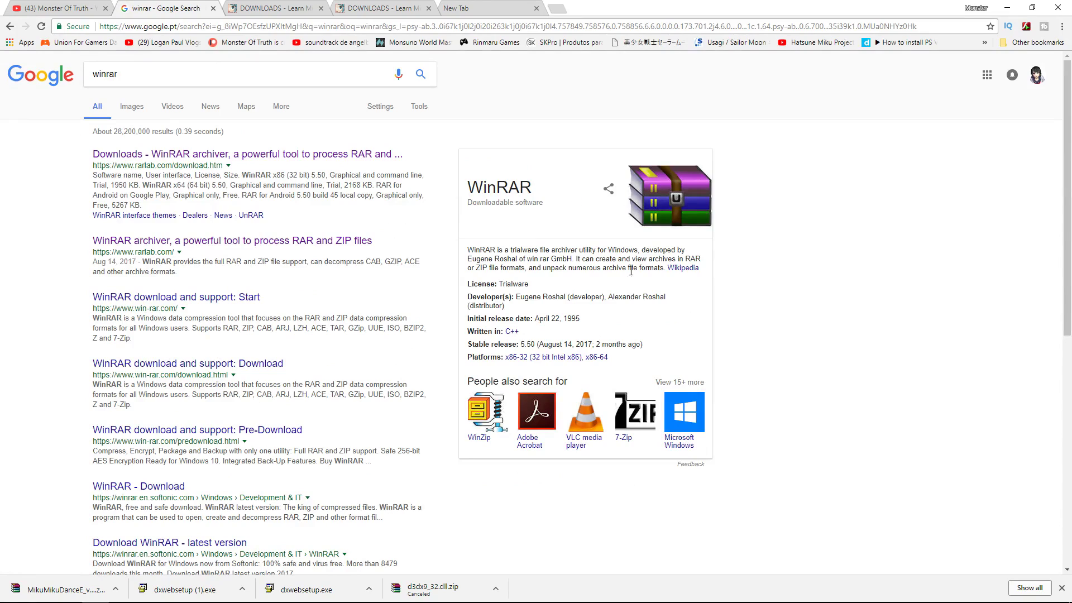
Open the RARLAB 'Downloads - WinRAR archiver' page, then go to the blank new tab.
left_click(196, 155)
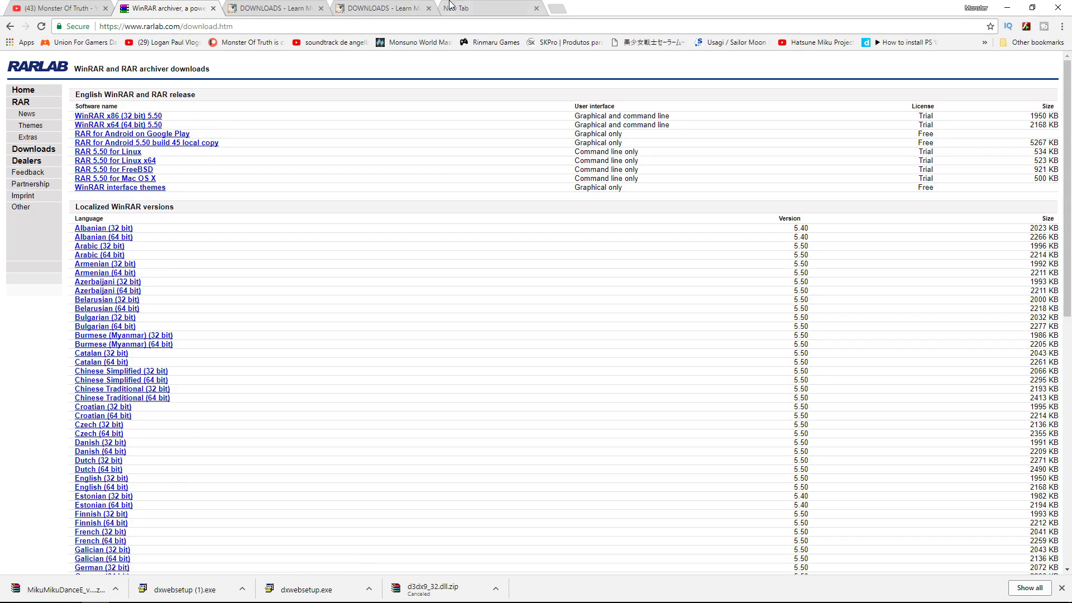
left_click(64, 8)
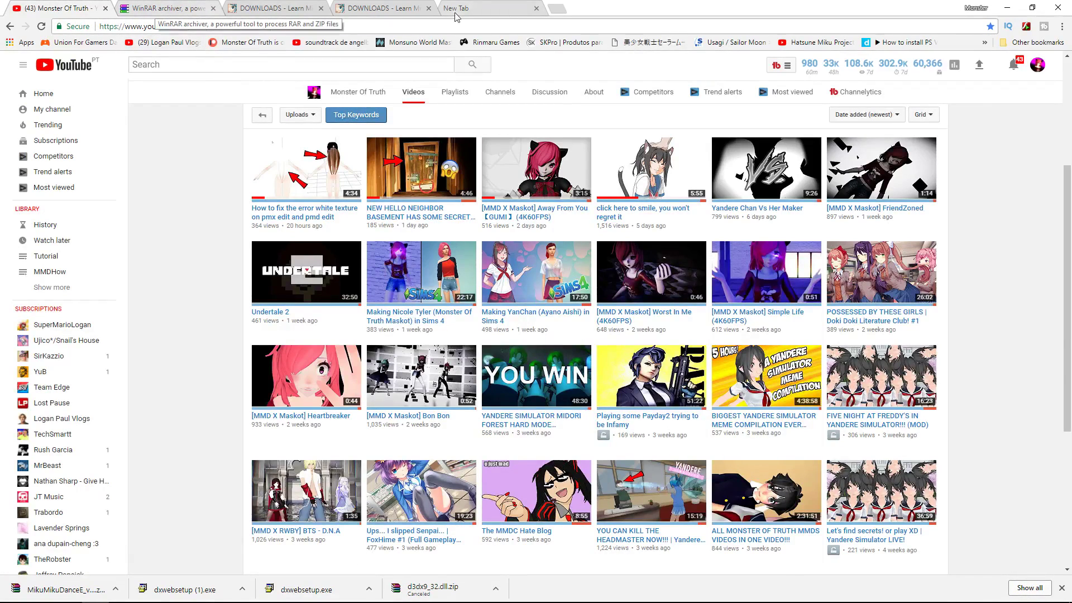
left_click(493, 10)
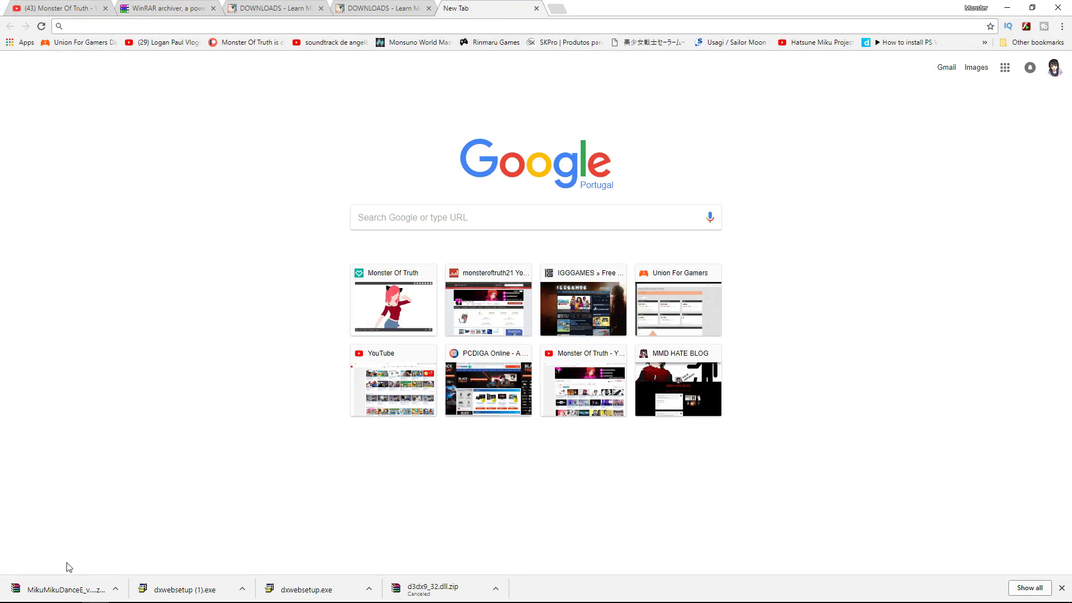
Drag the MikuMikuDance_v926x64 zip from the download bar onto the desktop and select it.
left_click_drag(62, 592, 865, 111)
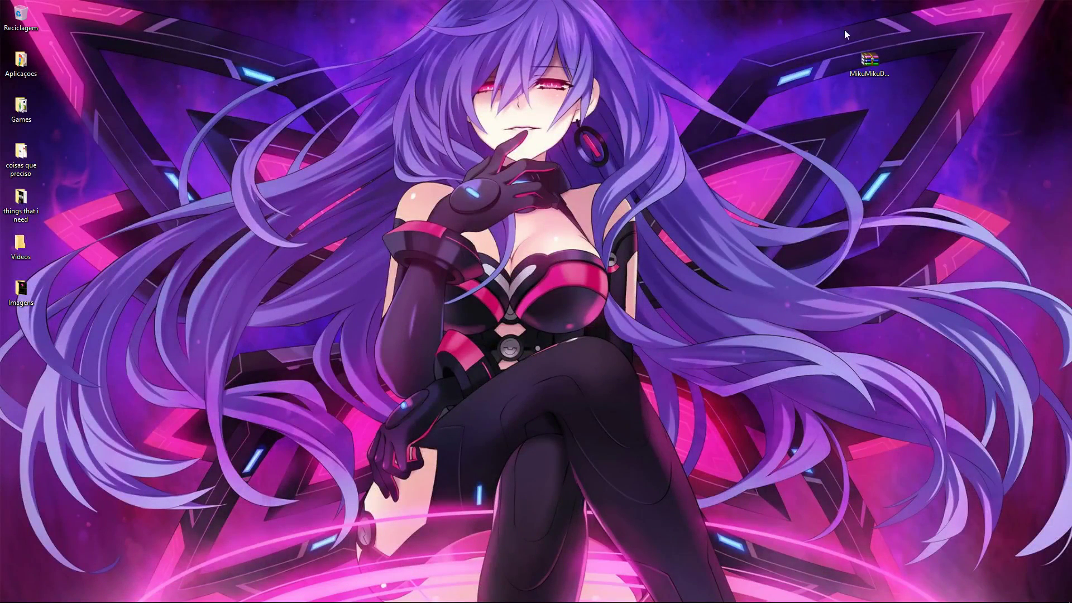
left_click_drag(838, 31, 873, 84)
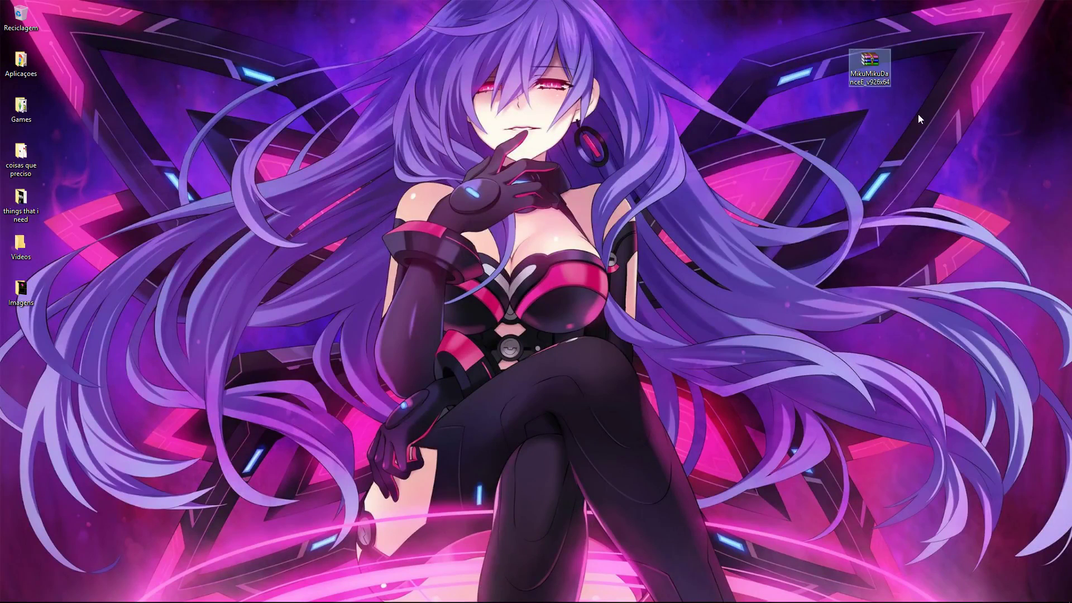
Open the MikuMikuDance archive in WinRAR, declining the security warning and closing the expired-trial notice.
double_click(870, 63)
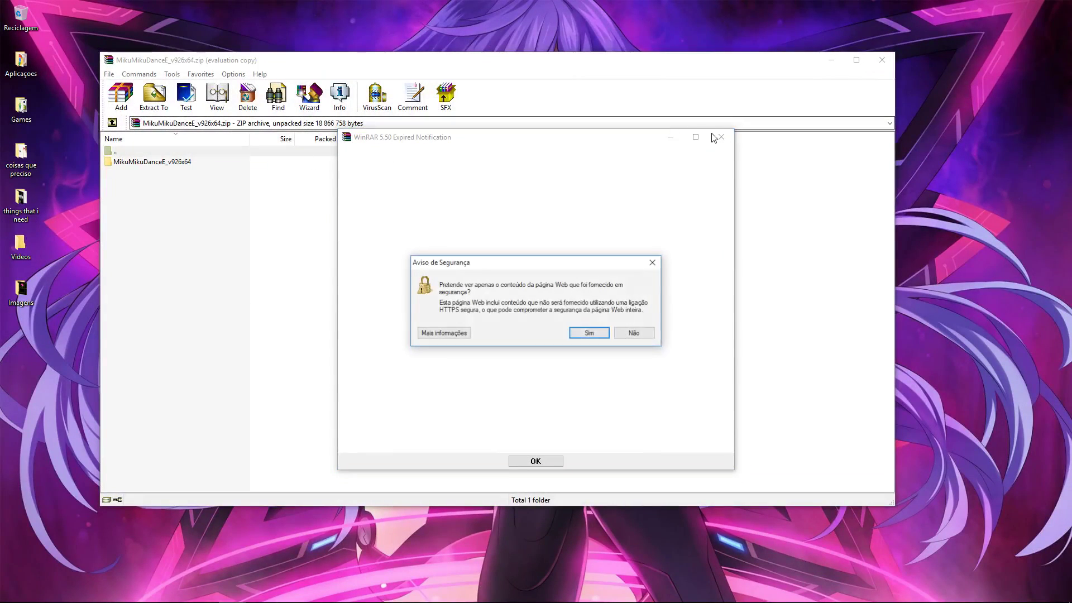
key("Tab")
key("Return")
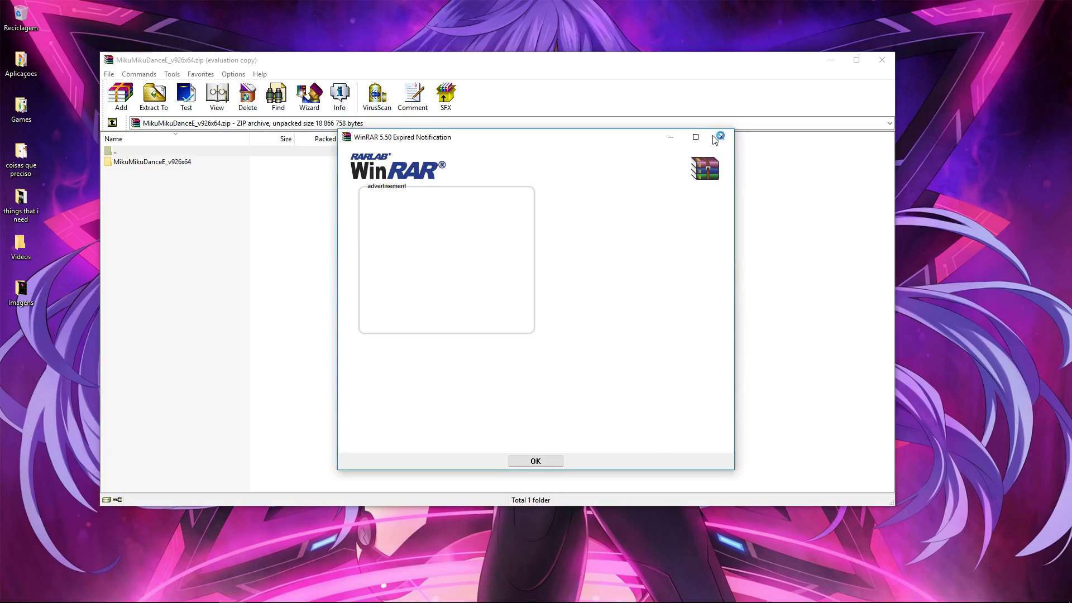
left_click(718, 138)
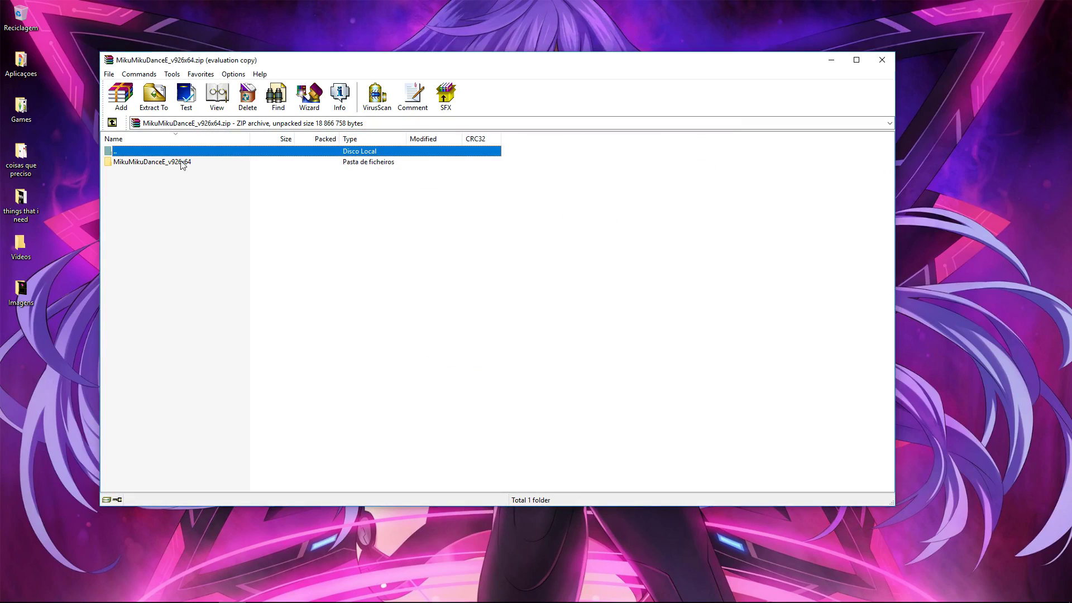
Drag the MikuMikuDanceE_v926x64 folder onto the desktop, close WinRAR, and place it beside the zip.
left_click_drag(148, 166, 115, 216)
left_click_drag(377, 287, 273, 33)
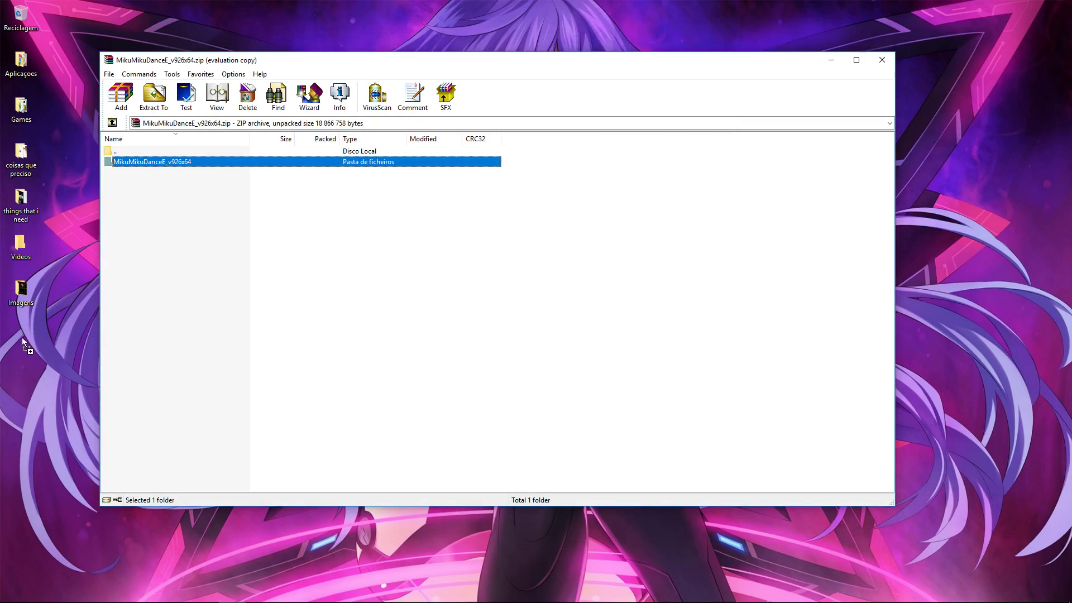
mouse_move(18, 340)
left_mouse_down()
mouse_move(9, 338)
mouse_move(22, 339)
left_mouse_up()
left_click(878, 62)
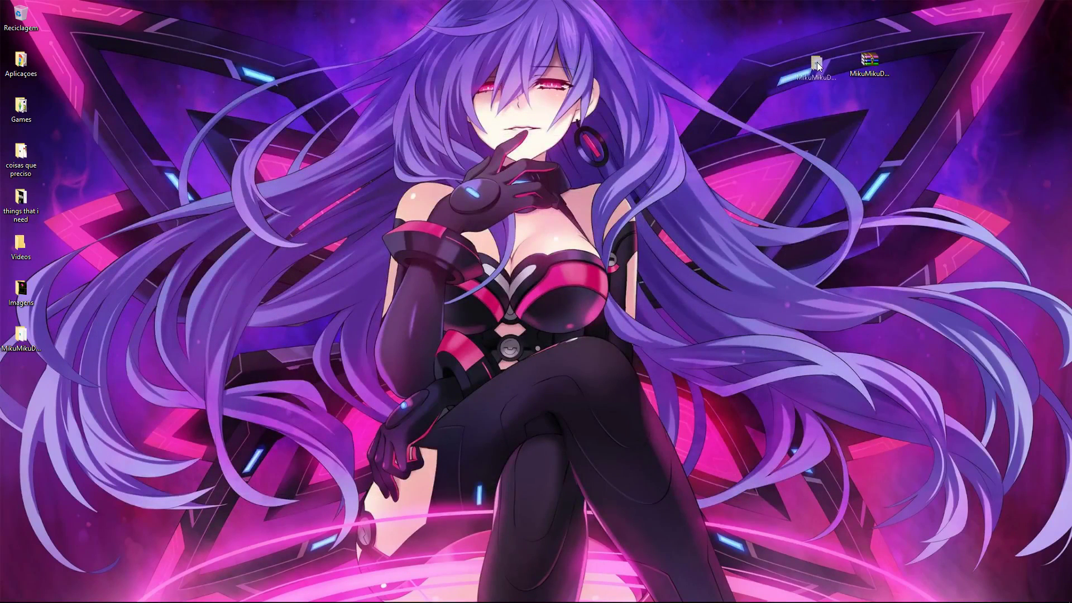
left_click_drag(816, 62, 816, 62)
left_click_drag(804, 25, 837, 84)
left_click(818, 34)
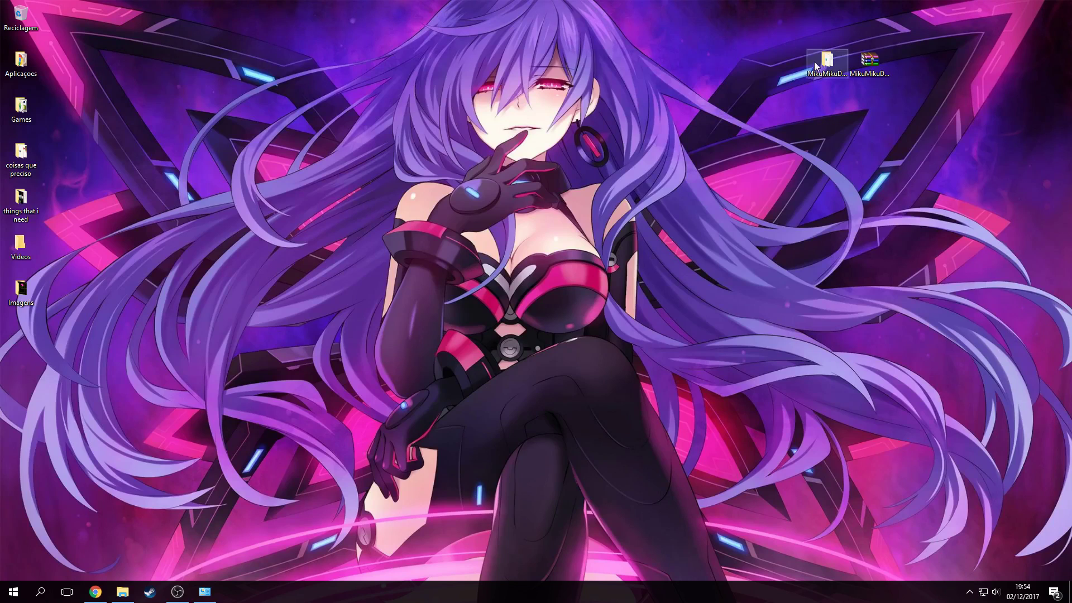
Open the MikuMikuDanceE_v926x64 folder and run MikuMikuDance.exe.
mouse_move(818, 65)
left_mouse_down()
mouse_move(766, 71)
mouse_move(813, 68)
left_mouse_up()
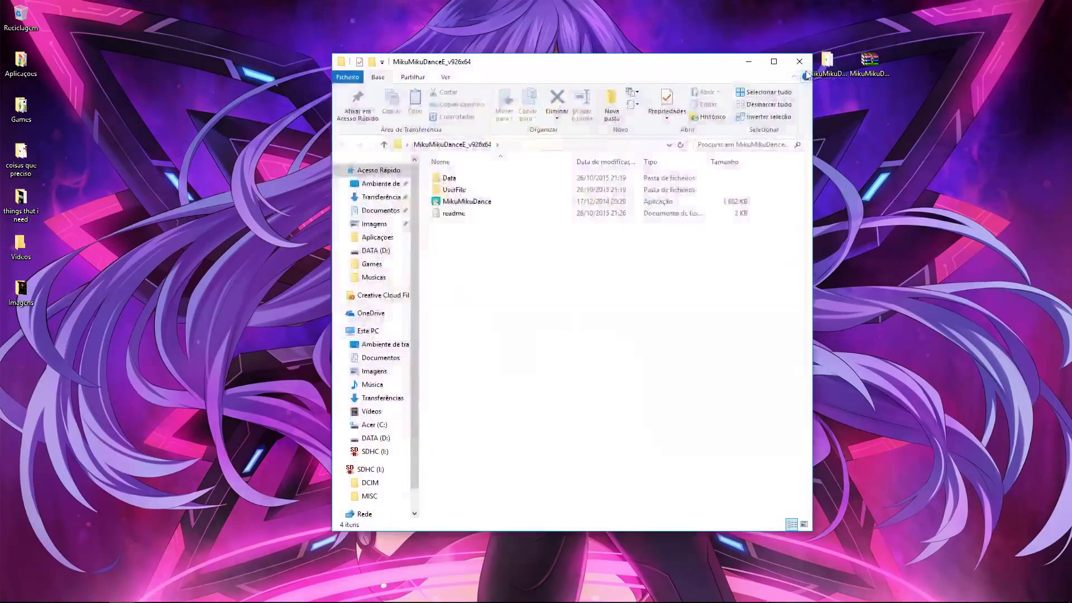
double_click(472, 205)
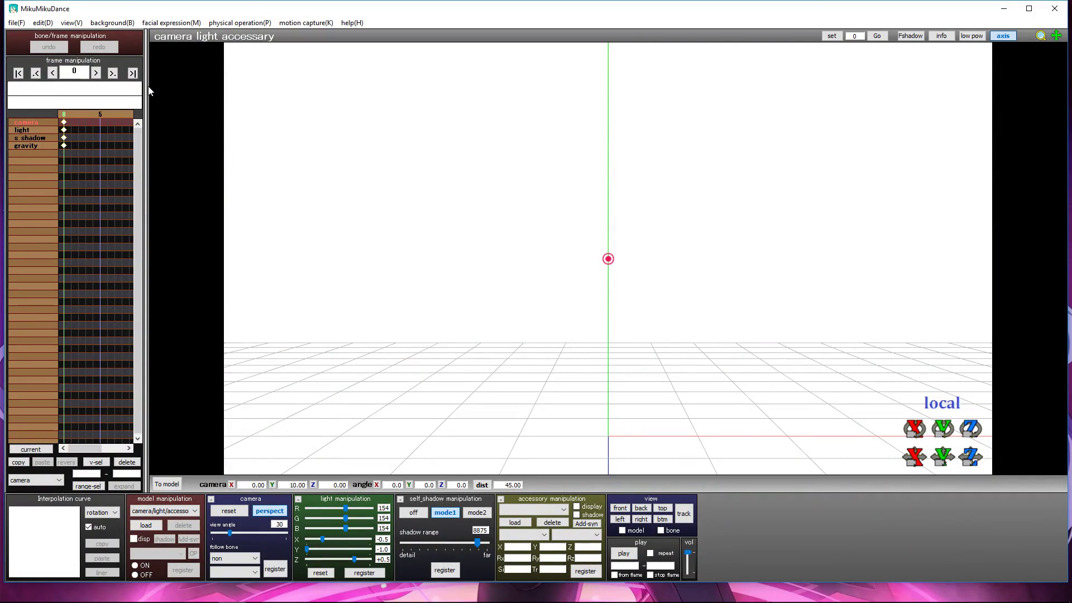
Widen the timeline panel and maximize the MikuMikuDance window.
left_click_drag(145, 84, 489, 117)
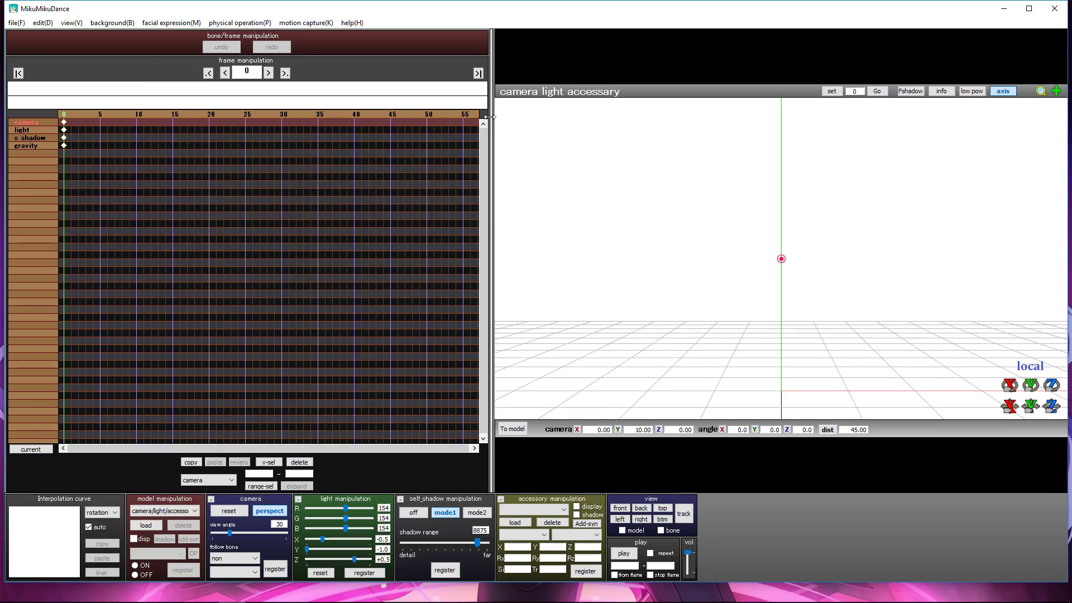
double_click(643, 20)
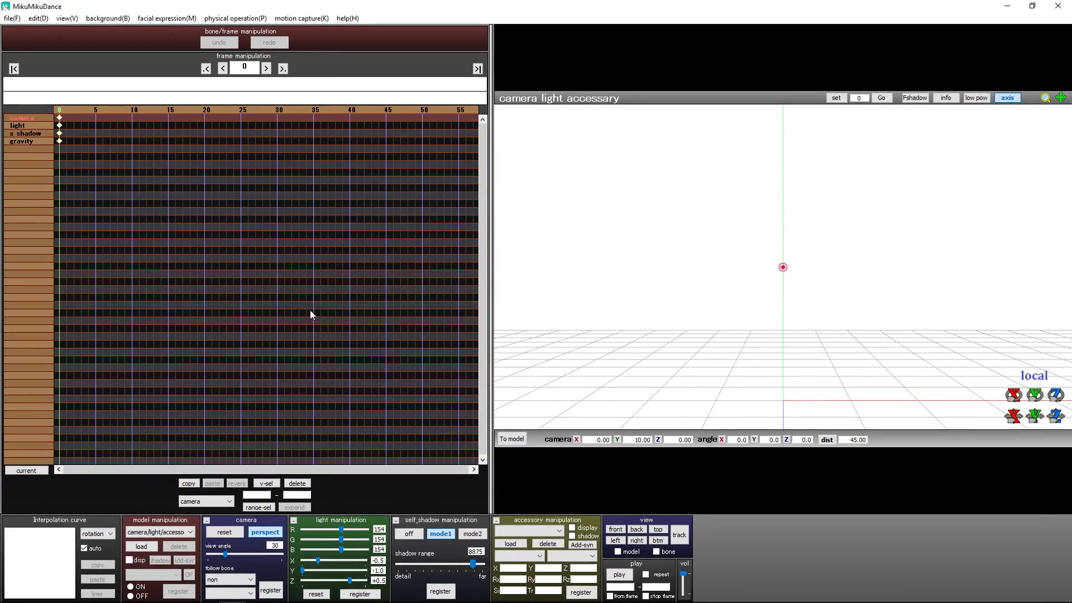
left_click(78, 20)
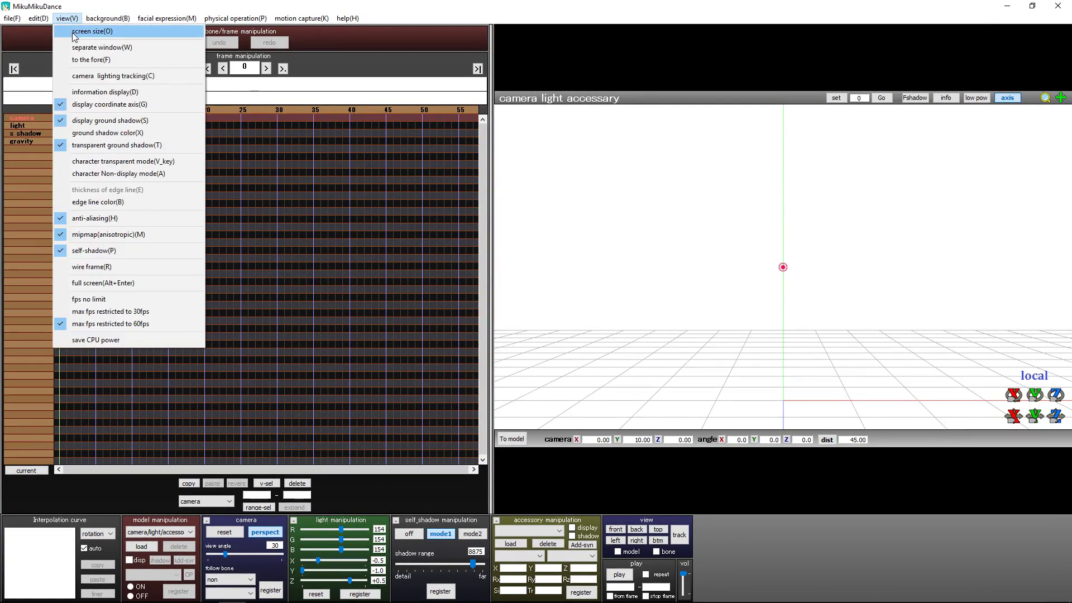
left_click(92, 32)
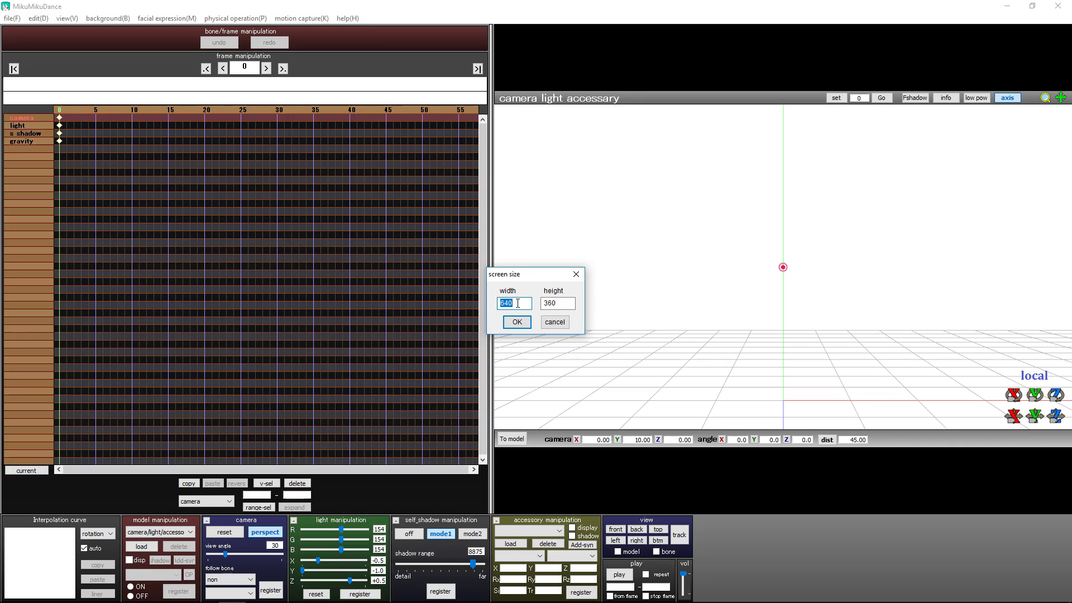
type("12")
Set the screen size to 3840 × 2160 and confirm it.
key("Tab")
type("720")
left_click(527, 302)
left_click_drag(526, 302, 487, 308)
type("1")
key("Tab")
type("1080")
key("shift+Tab")
type("3840")
key("Tab")
type("2160")
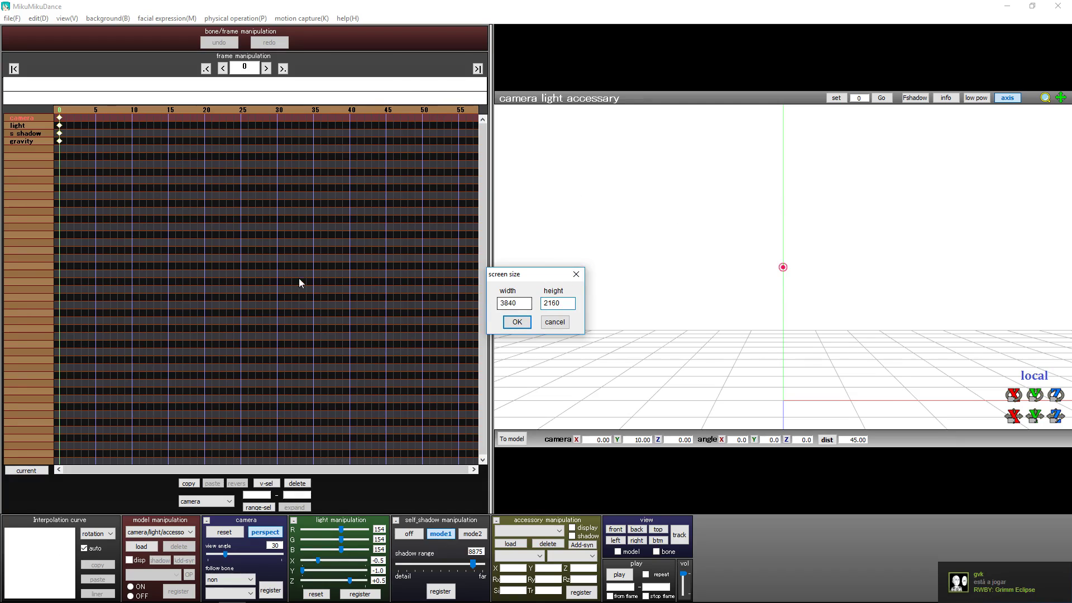
key("shift+Tab")
key("Tab")
left_click(507, 323)
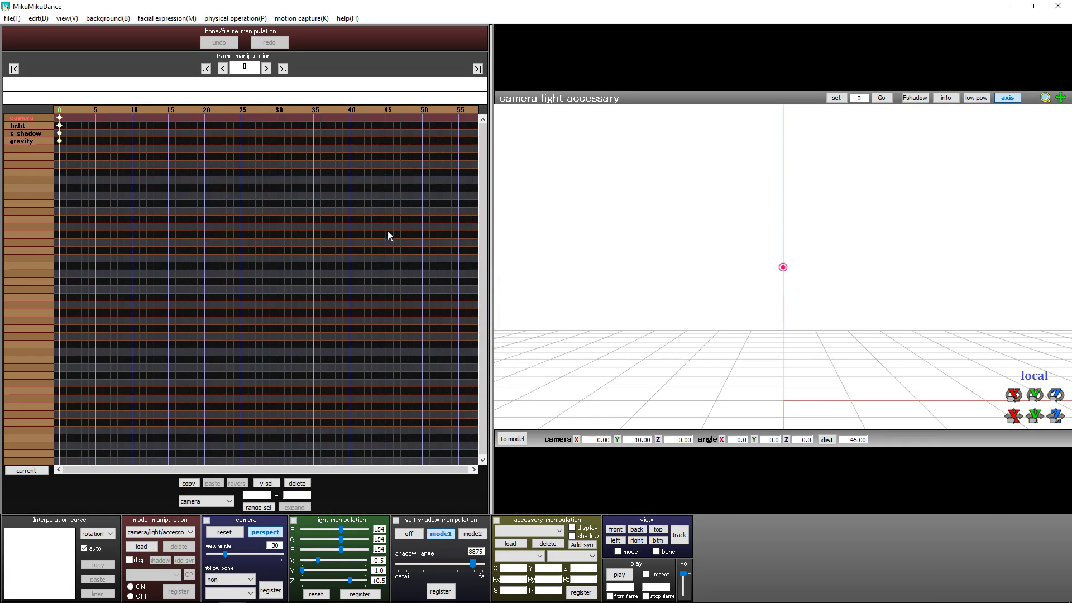
Load the Miku_Hatsune model, then the MEIKO model, dismissing each information box.
right_click_drag(664, 351, 330, 316)
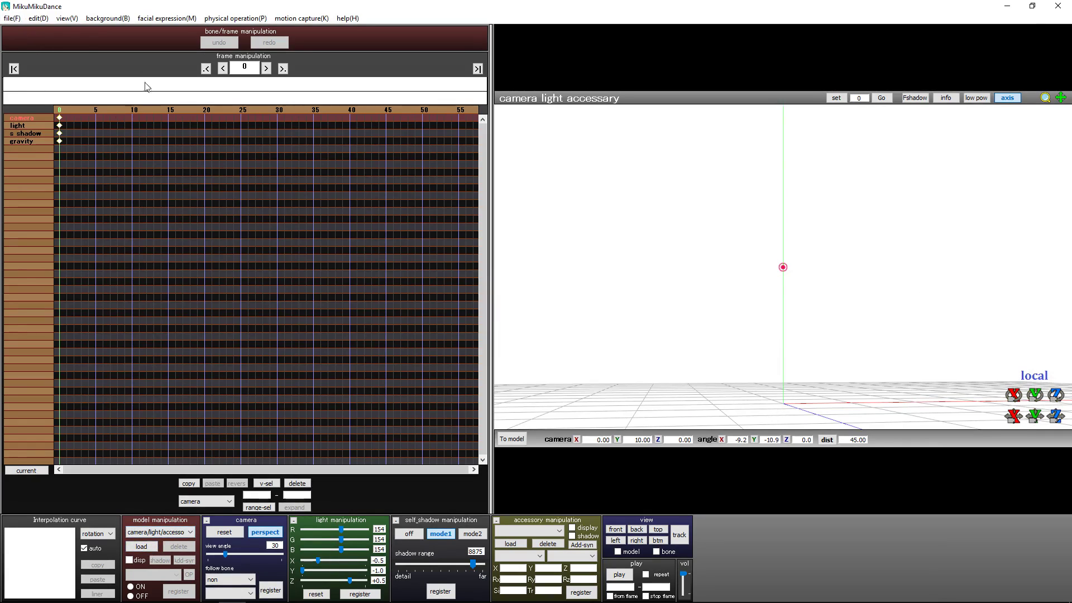
left_click(141, 546)
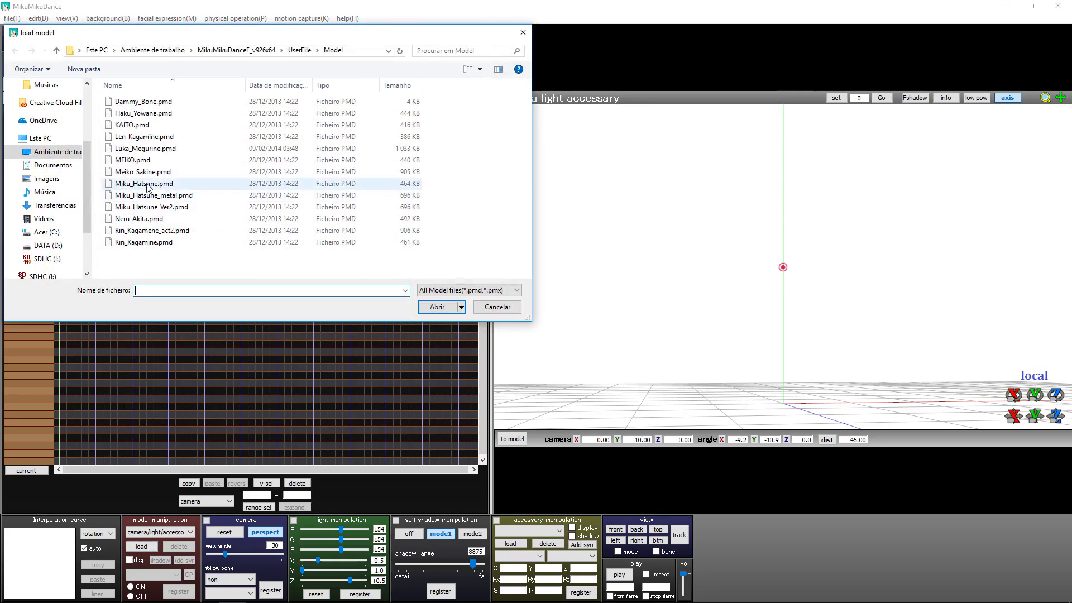
double_click(147, 184)
left_click(536, 359)
left_click(141, 546)
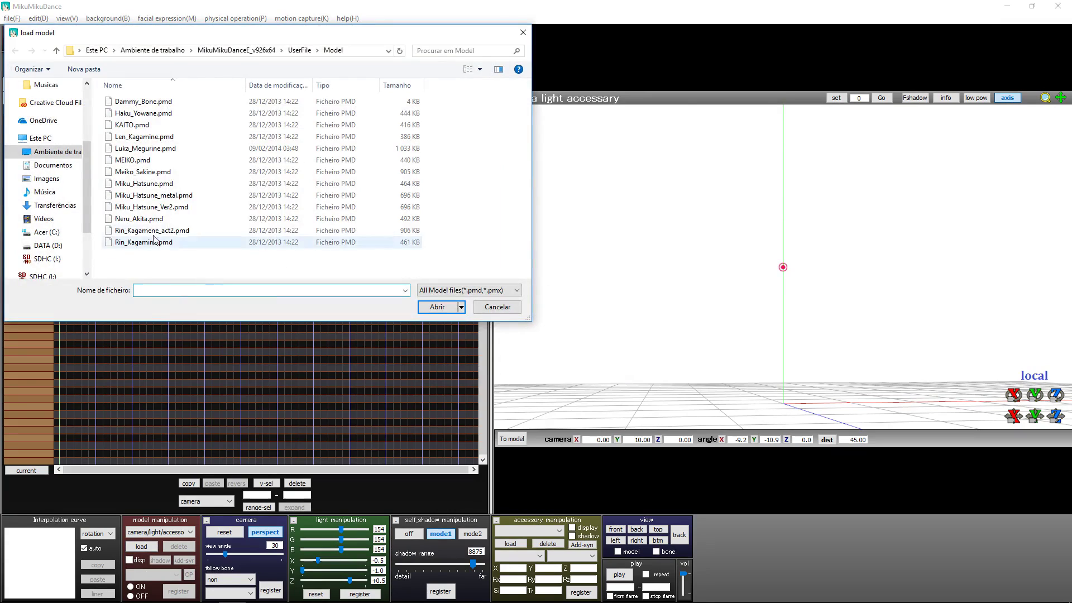
double_click(140, 162)
left_click(526, 362)
Turn the view to face MEIKO and raise her right arm to a Z rotation of 84.1.
right_click_drag(774, 358, 703, 330)
right_click_drag(559, 390, 401, 204)
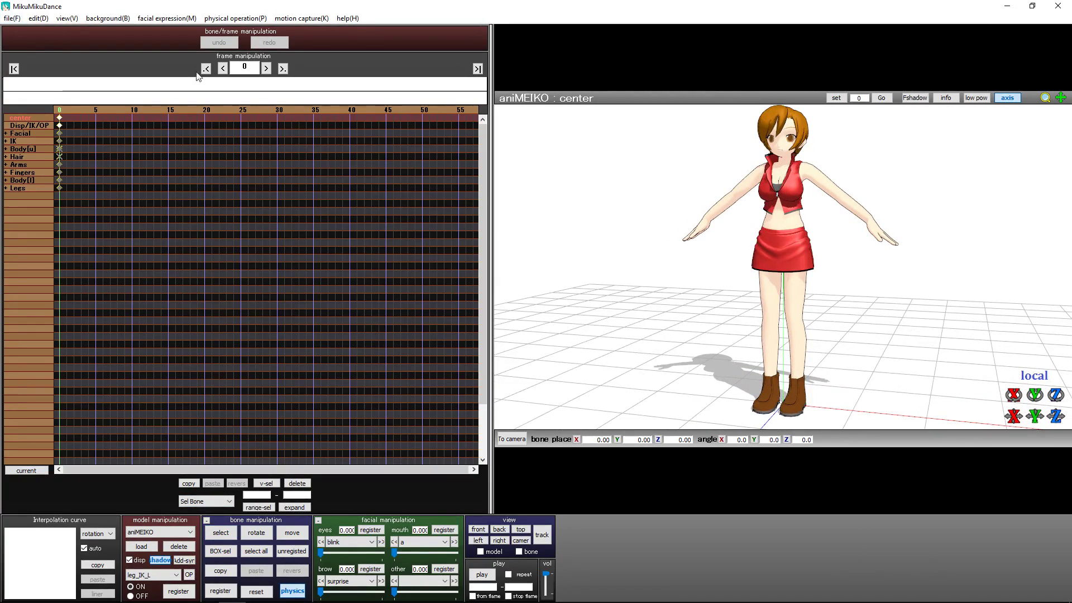
left_click(226, 532)
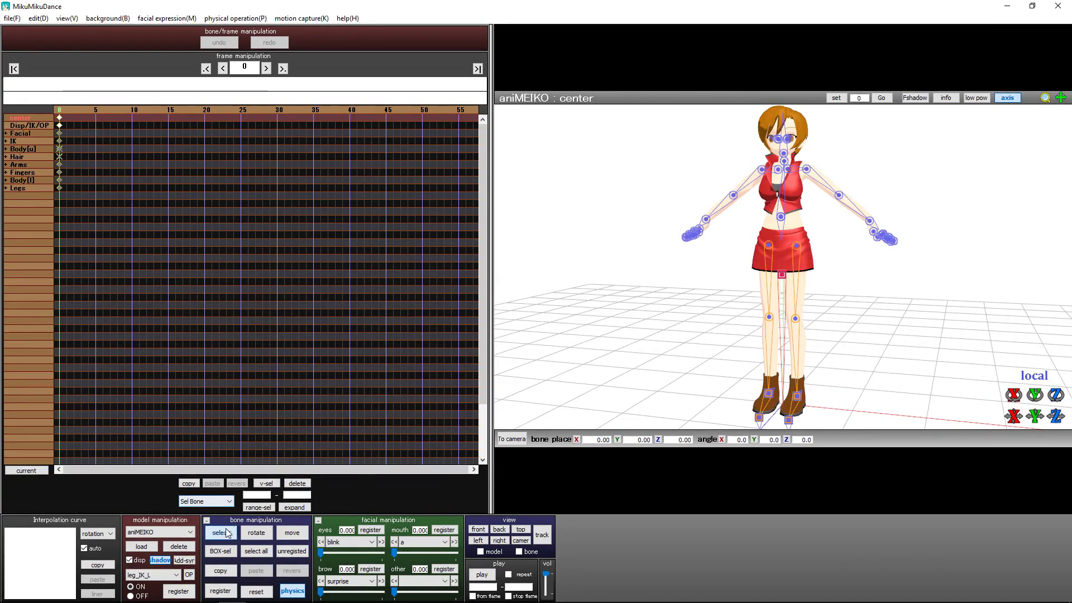
left_click(762, 169)
left_click_drag(1056, 394, 893, 395)
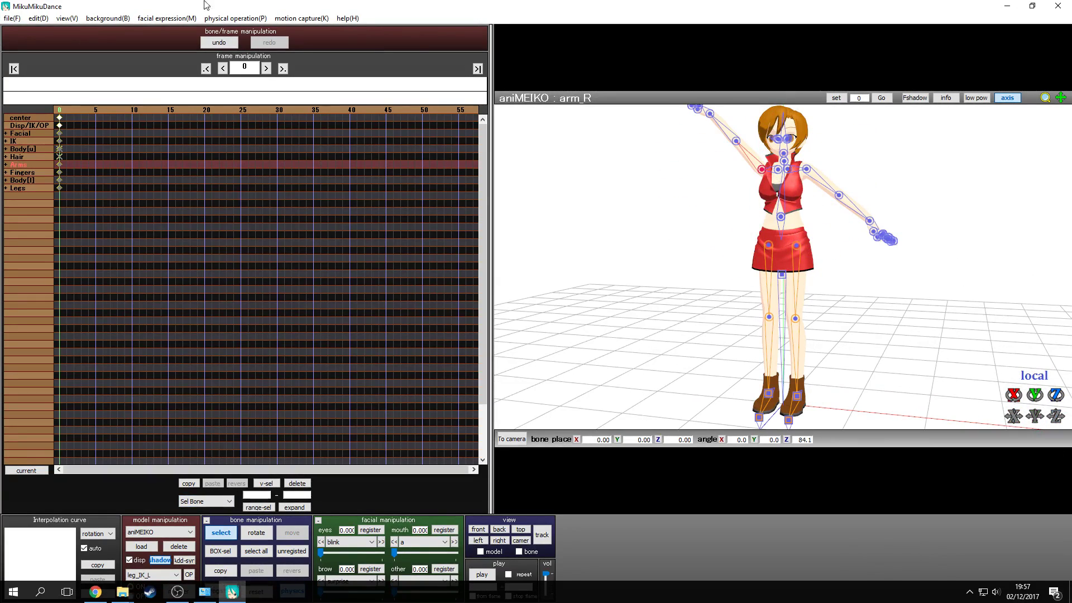
left_click(12, 19)
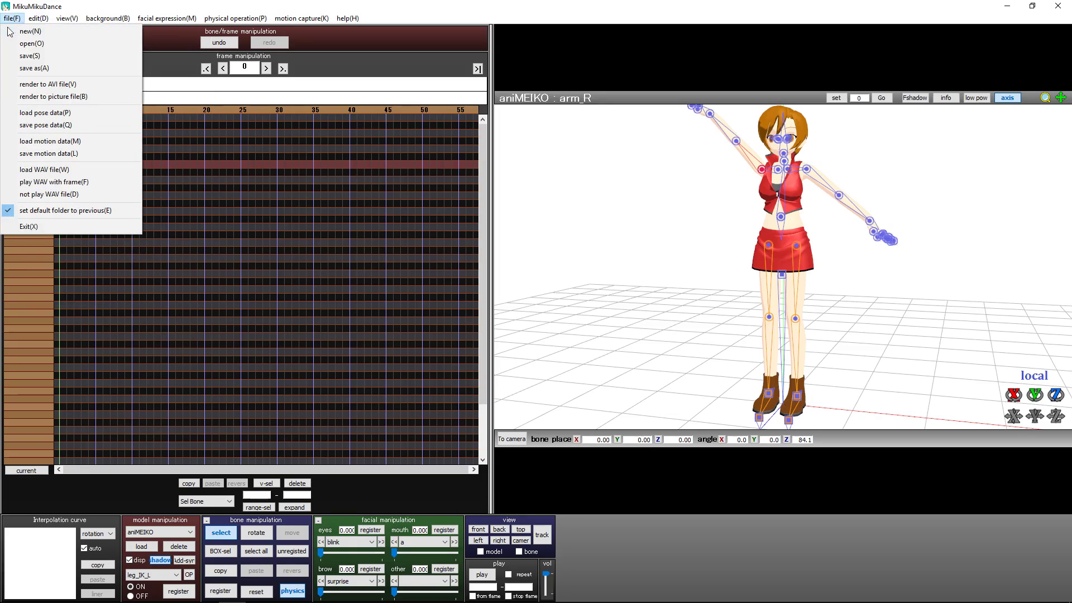
Start an AVI render with the output file named 'terst'.
left_click(68, 88)
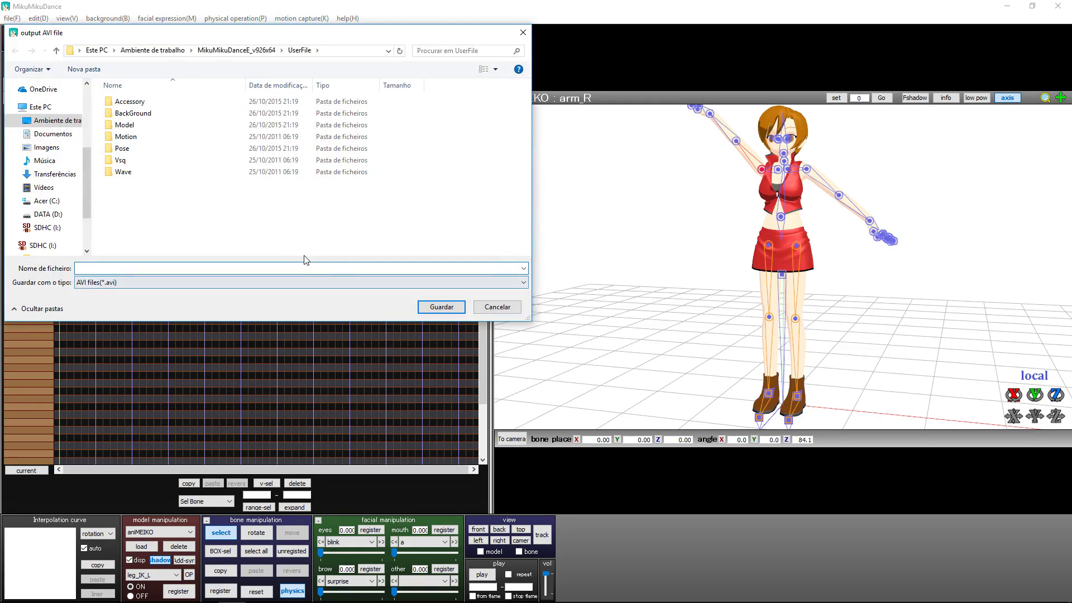
type("terst")
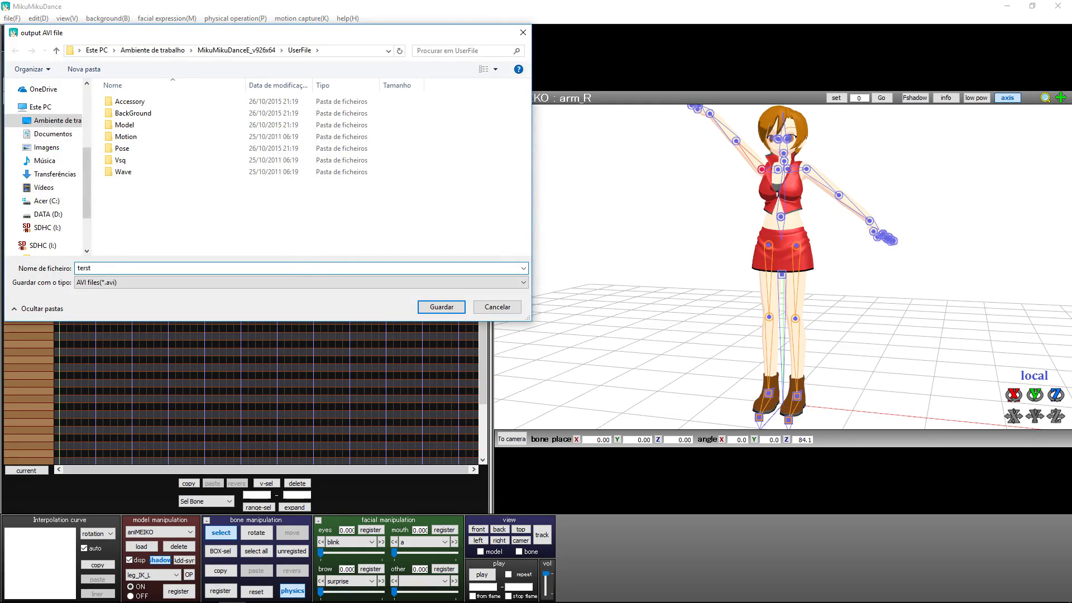
left_click(440, 307)
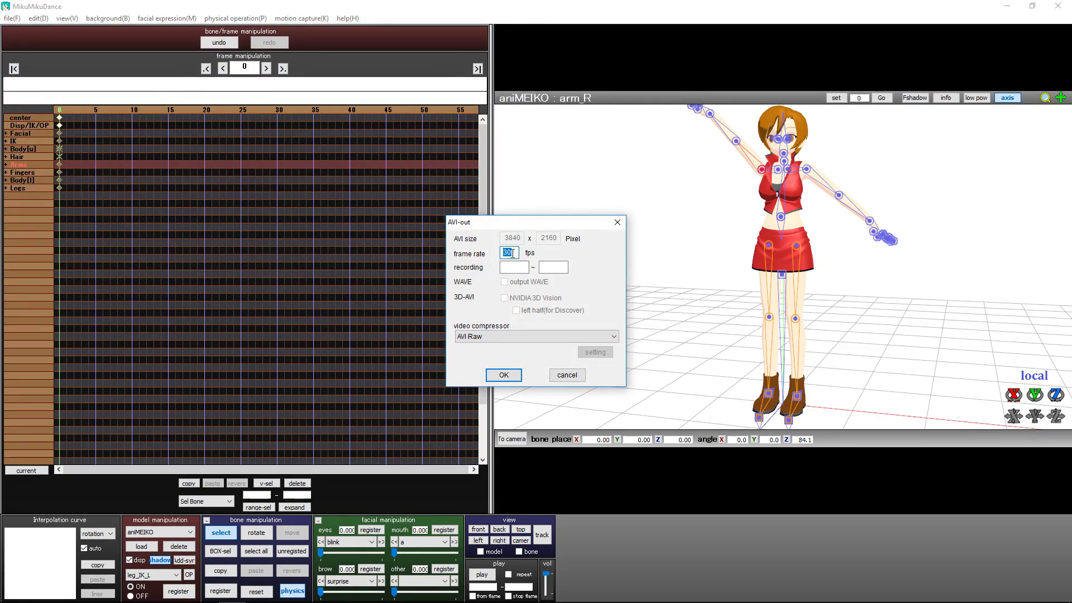
Set the AVI frame rate to 60 and the recording range to frames 0–457.
left_click(514, 254)
left_click(516, 252)
double_click(512, 252)
type("6")
left_click(517, 266)
left_click(561, 268)
left_click(507, 268)
left_click(549, 270)
type("457")
Check the video compressor list, keep AVI Raw, and cancel the render.
left_click(539, 336)
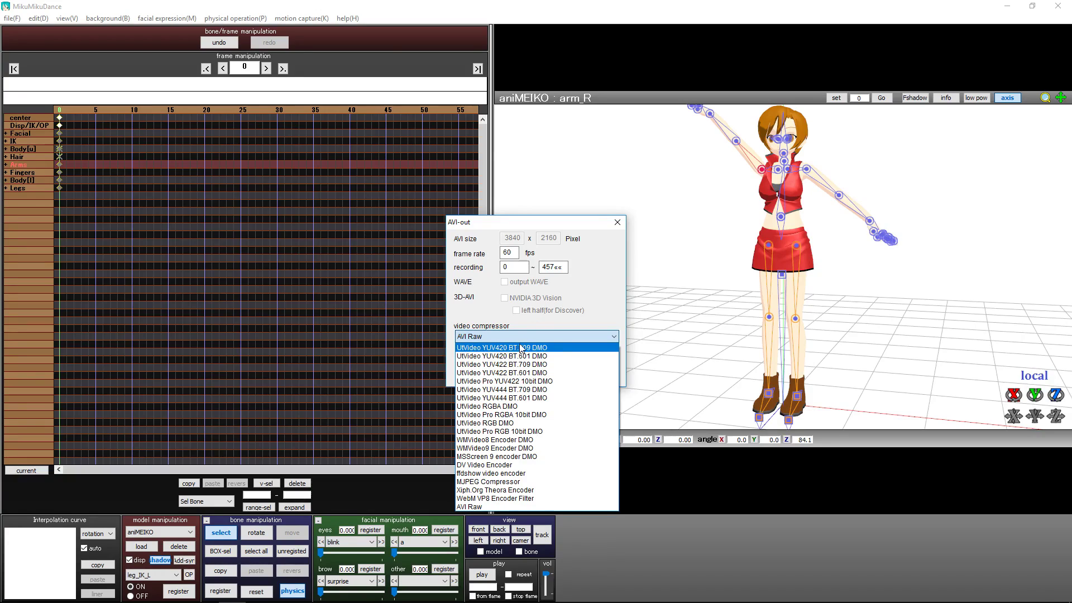
left_click(547, 243)
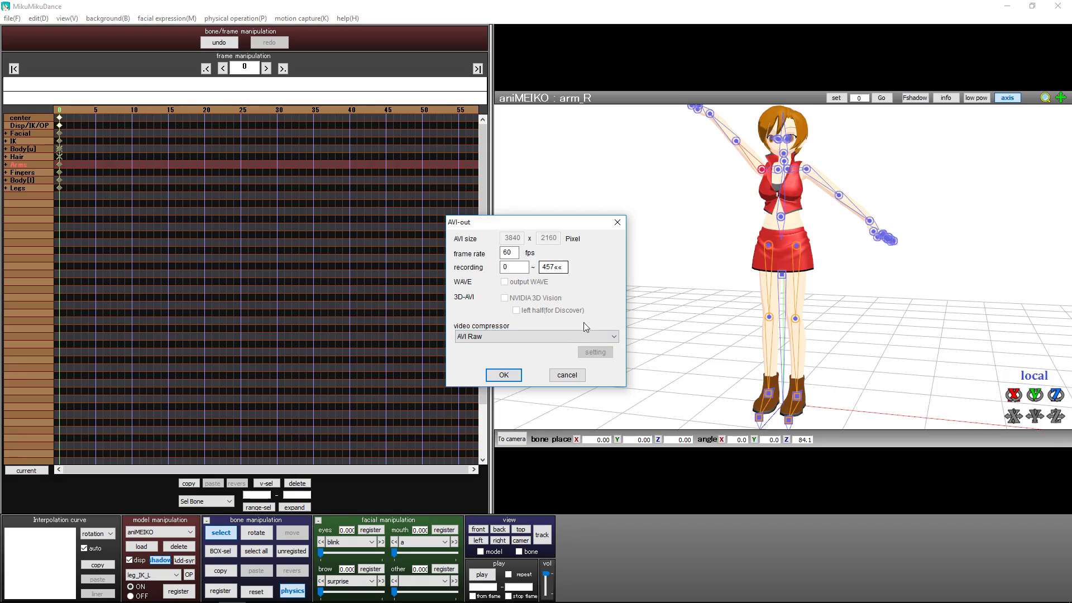
left_click(567, 375)
right_click_drag(689, 259, 702, 277)
right_click_drag(720, 227, 777, 257)
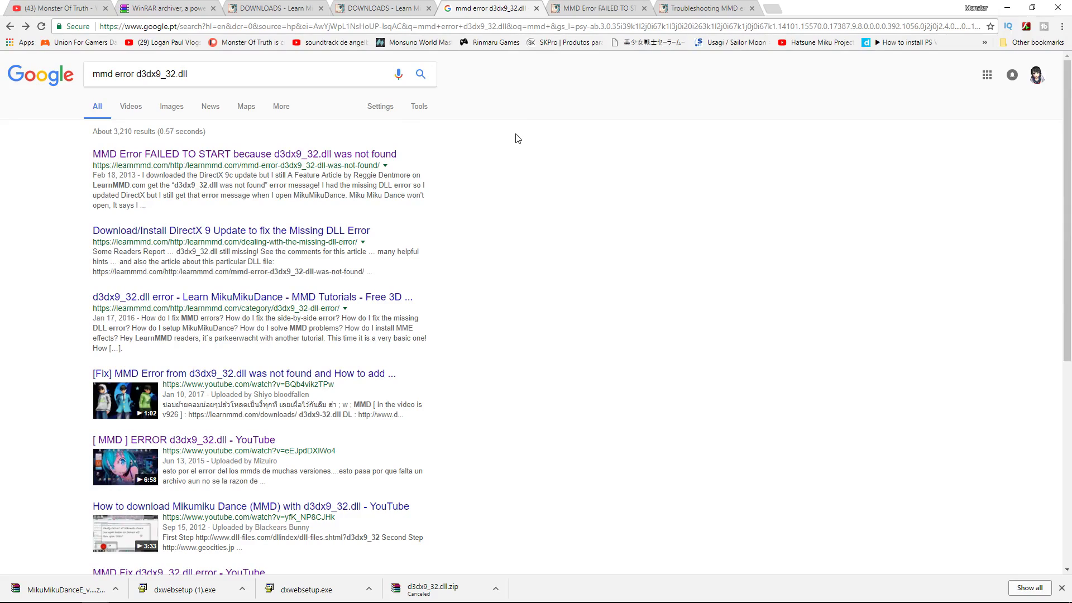
Compare the d3dx9_32 search and DLL error article with LearnMMD's Troubleshooting MMD errors article.
double_click(155, 75)
left_click(225, 79)
left_click(690, 8)
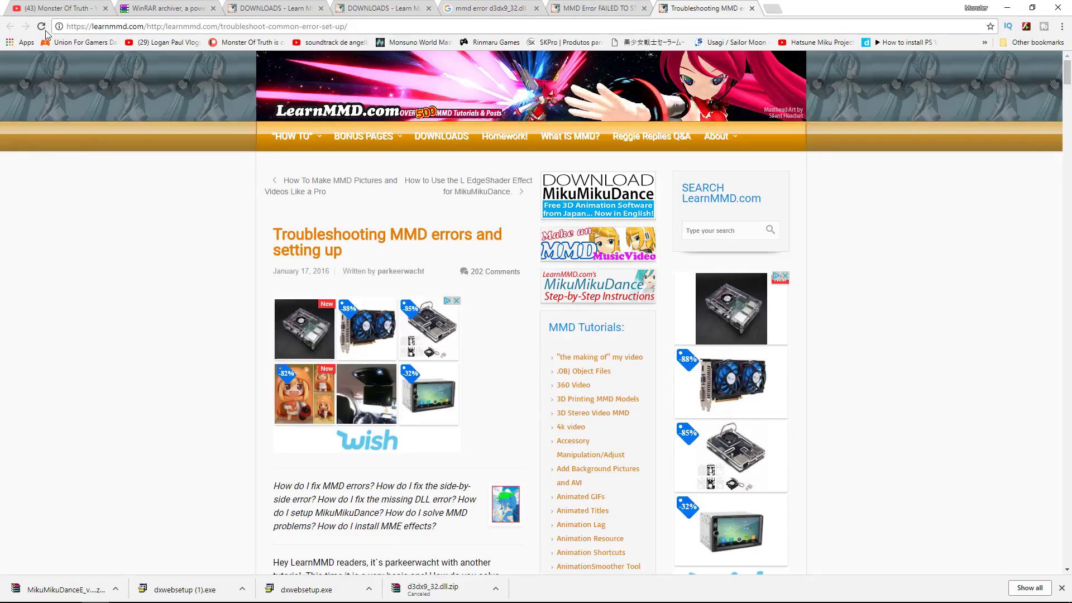
left_click_drag(348, 26, 322, 26)
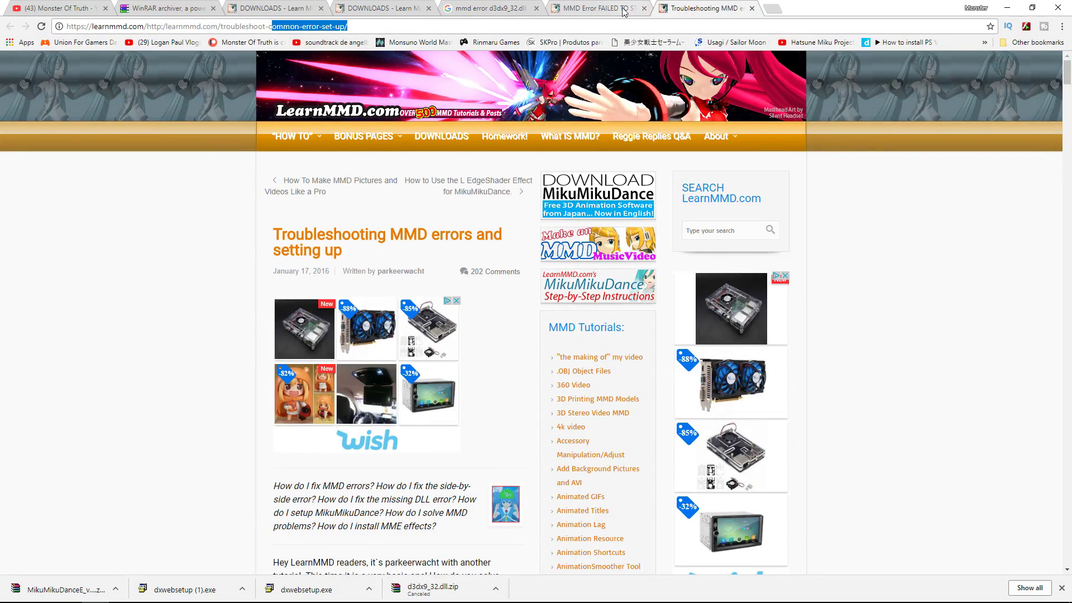
left_click(614, 8)
left_click(698, 9)
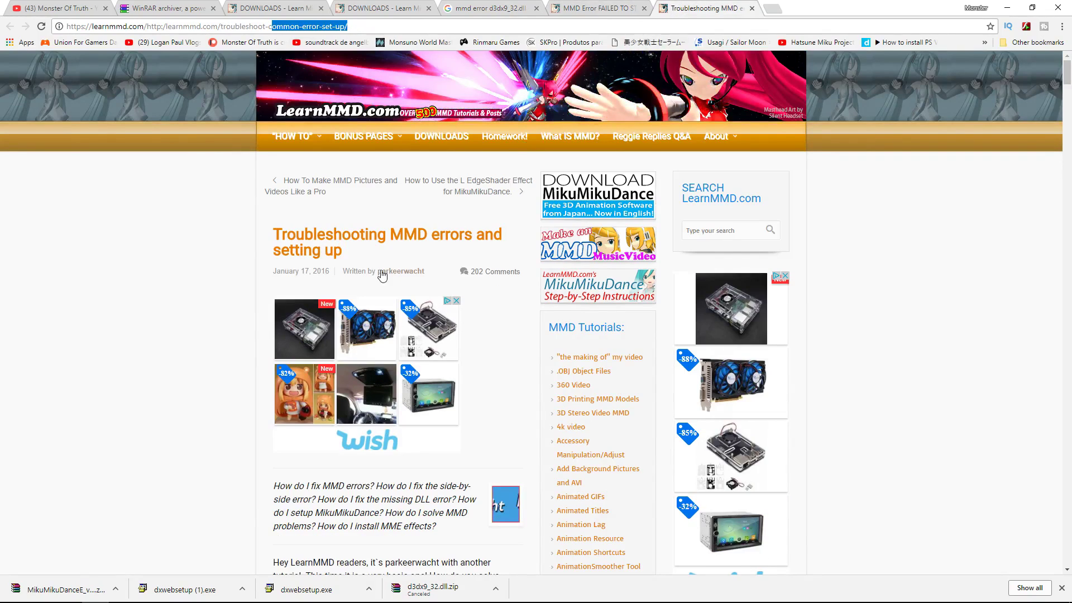
Read the DLL names in 'The missing DLL error' section, then minimize Chrome with Win+D.
left_click_drag(339, 249, 368, 234)
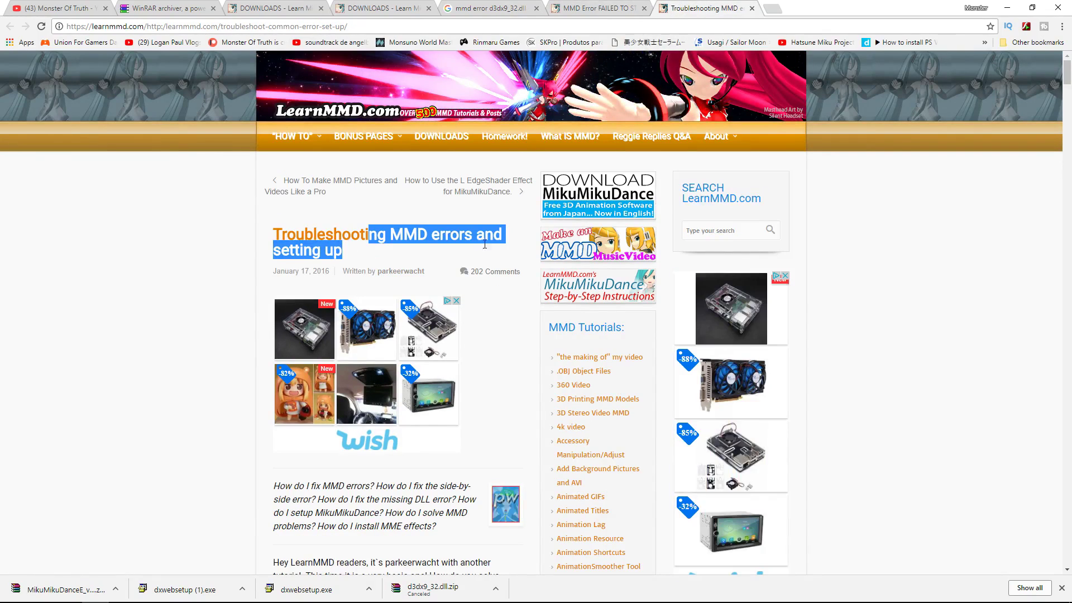
scroll(386, 382, "down", 20)
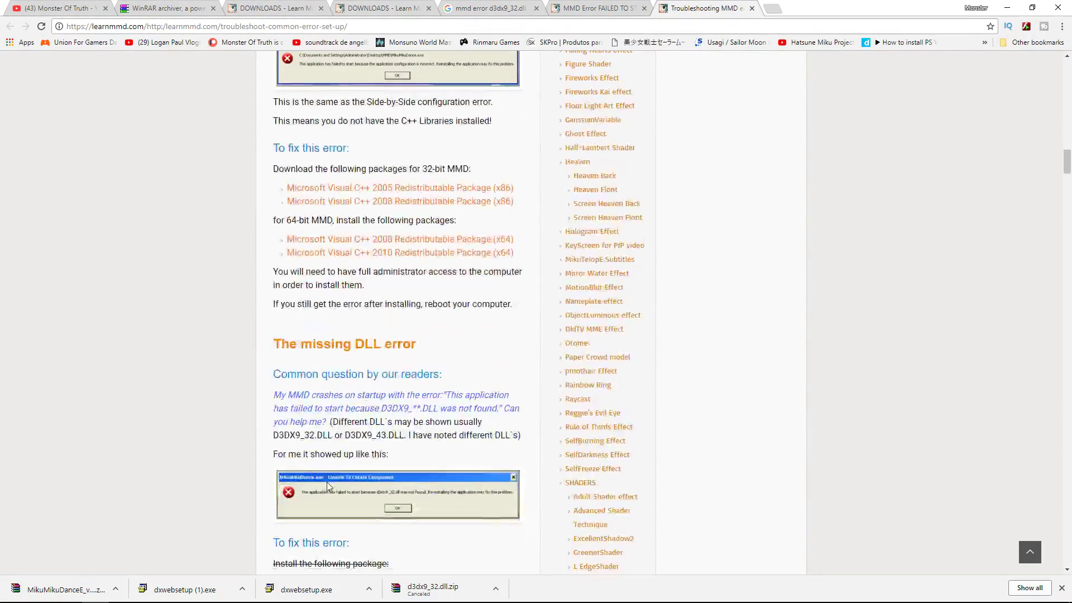
scroll(417, 408, "down", 4)
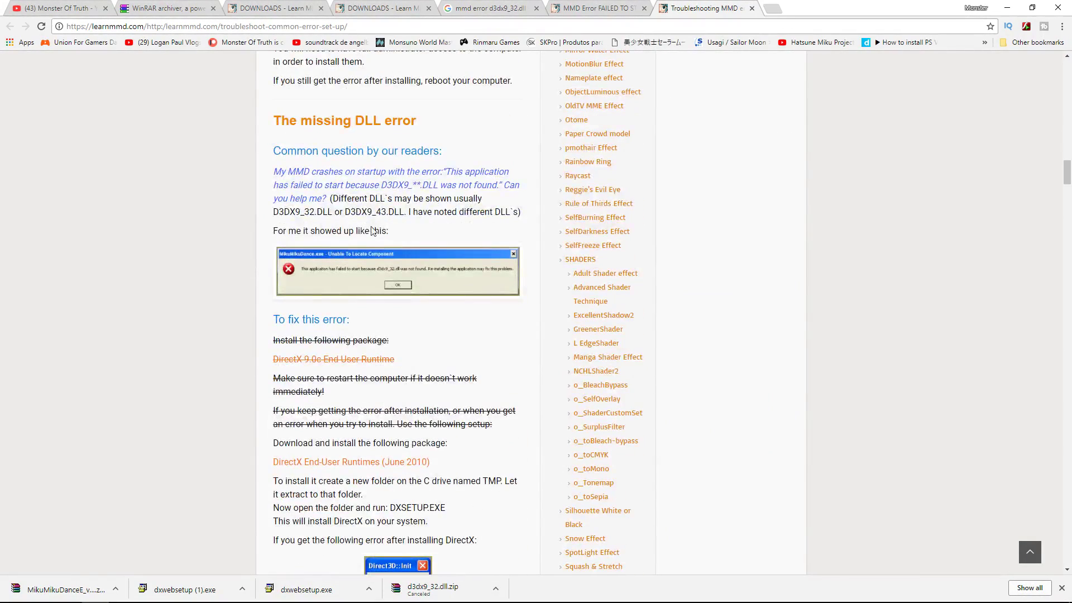
left_click_drag(357, 215, 409, 213)
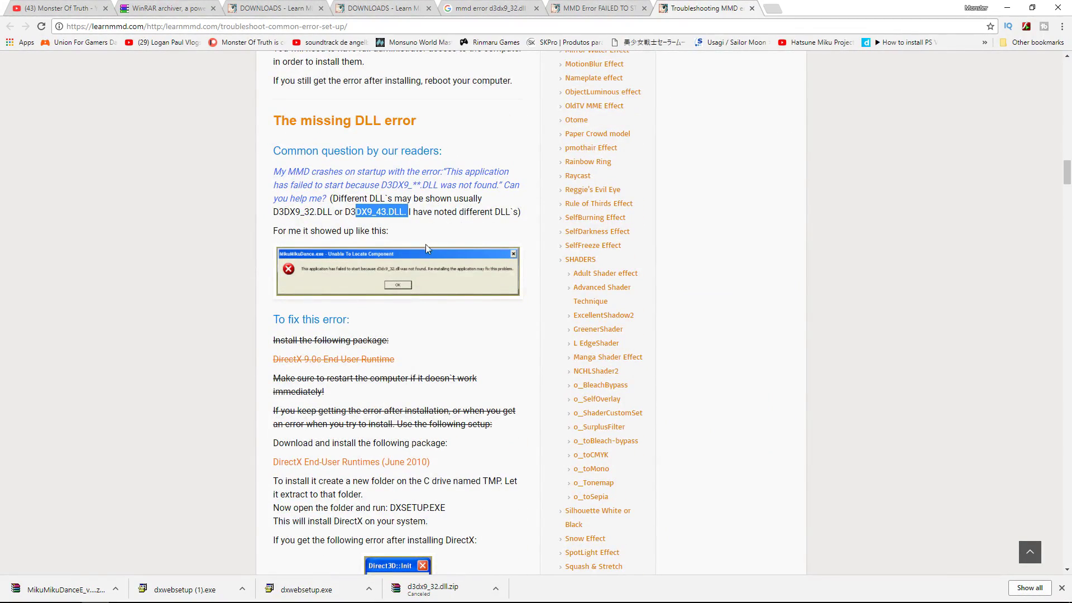
left_click_drag(320, 216, 283, 214)
scroll(439, 447, "down", 8)
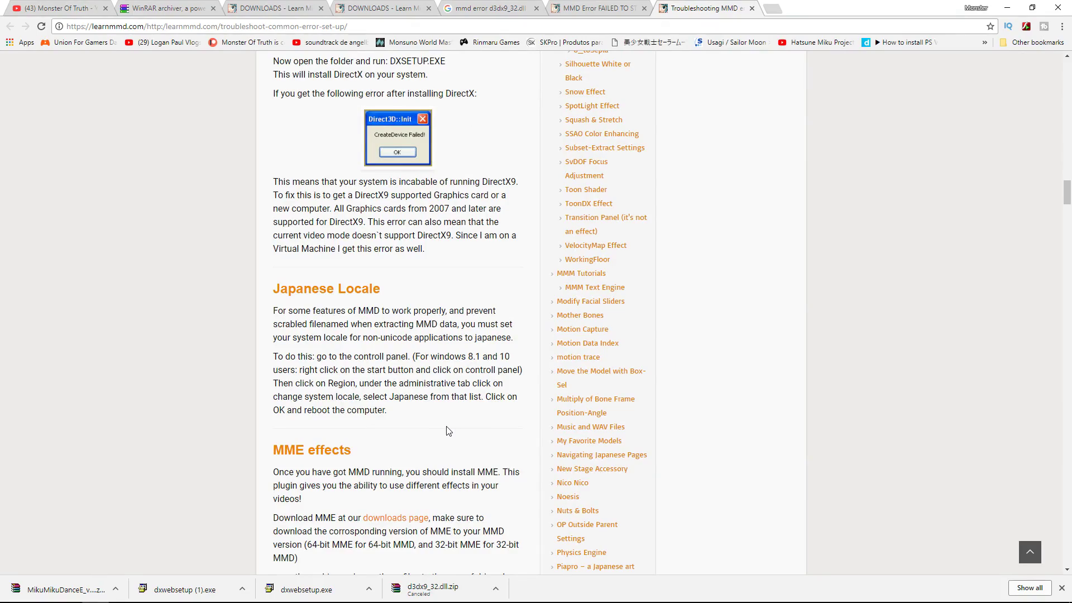
key("super+d")
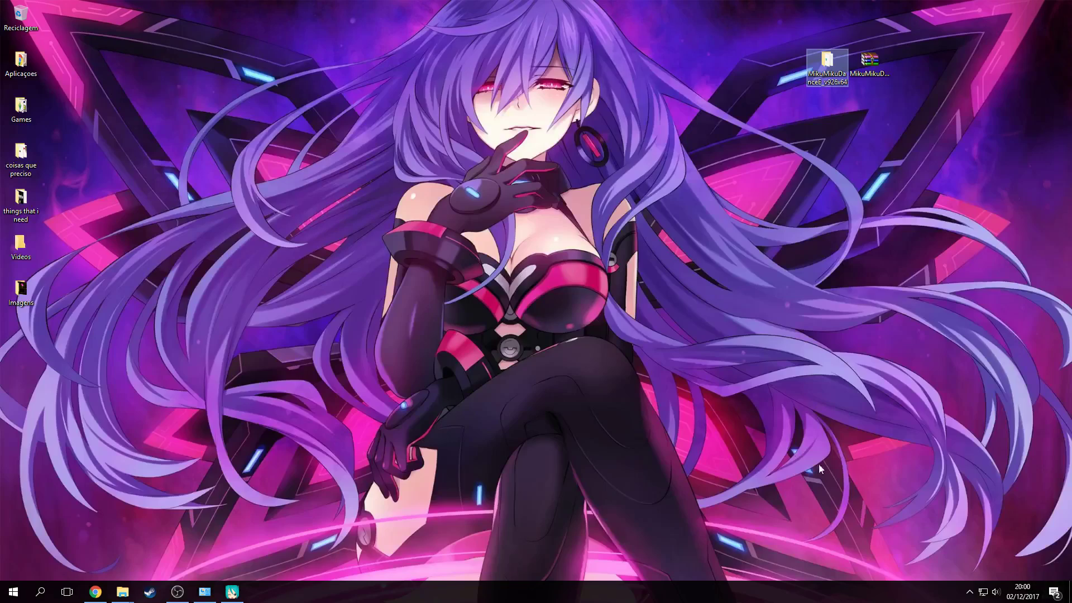